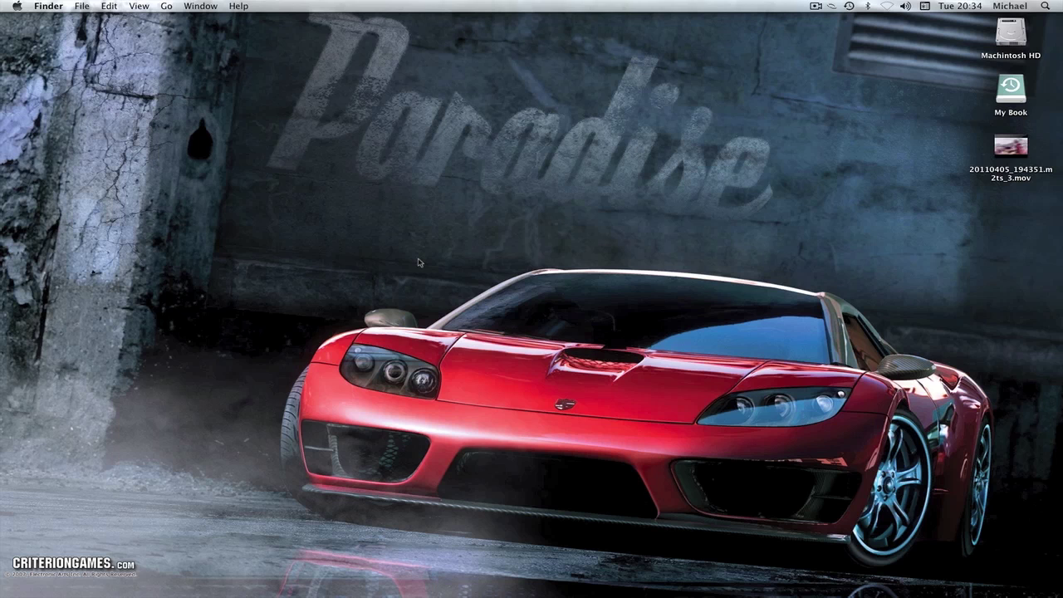
Select the .mov recording on the desktop, then clear the desktop selection.
left_click_drag(188, 196, 990, 541)
left_click_drag(131, 165, 985, 552)
left_click_drag(349, 177, 937, 382)
left_click_drag(862, 329, 955, 424)
Bring After Effects forward and scrub the gameplay clip from about 2 seconds toward the reload.
mouse_move(748, 594)
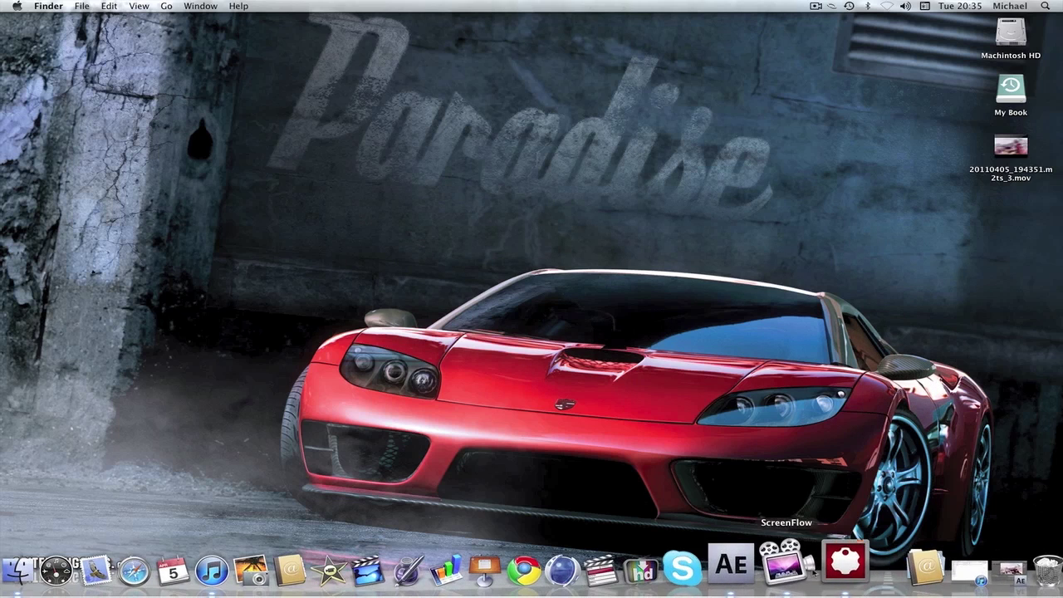
left_click(757, 563)
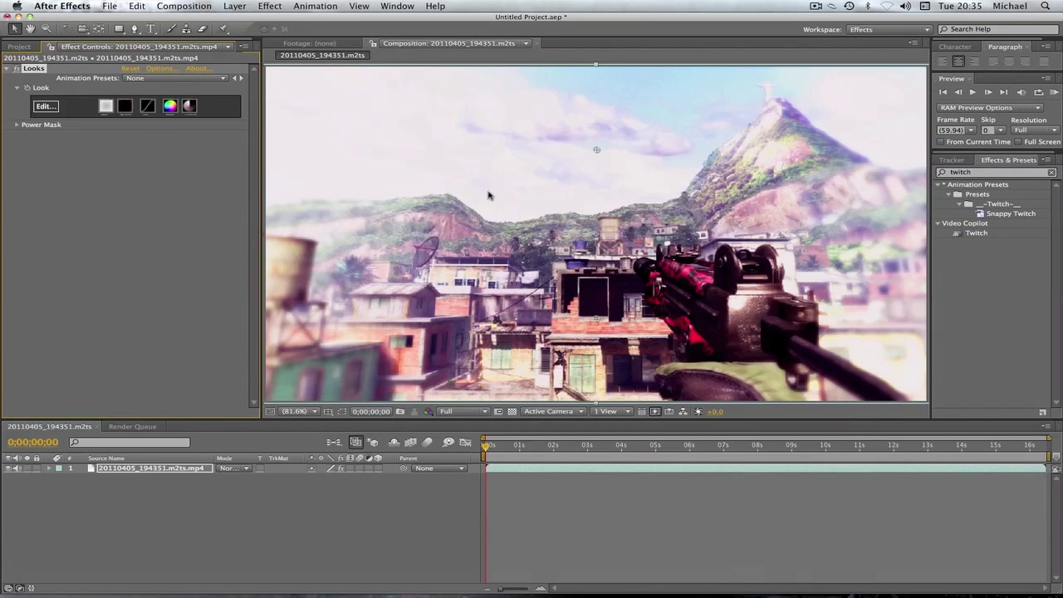
left_click(555, 452)
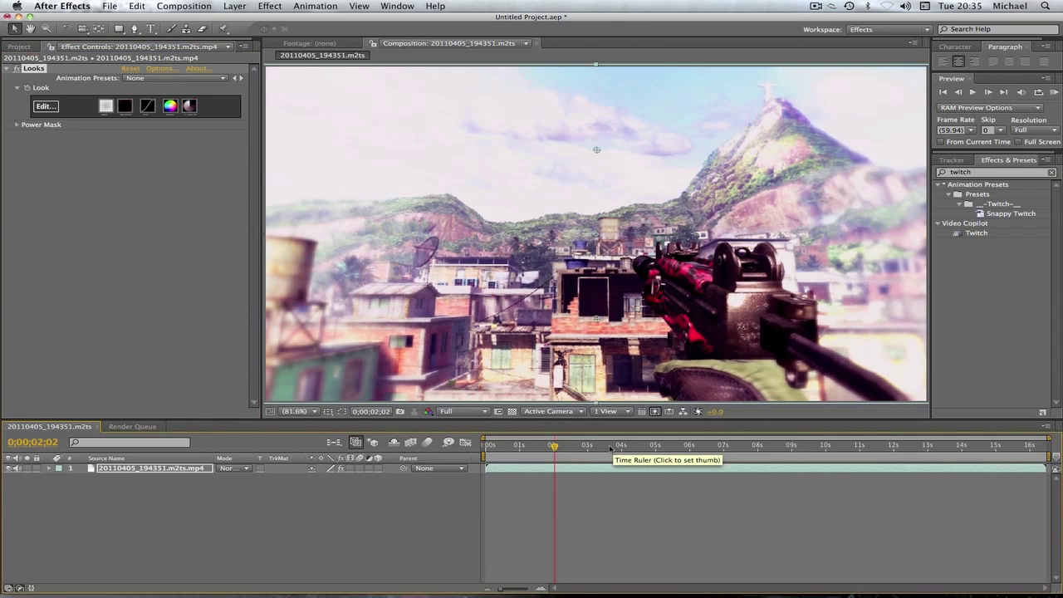
left_click(569, 446)
left_click(609, 447)
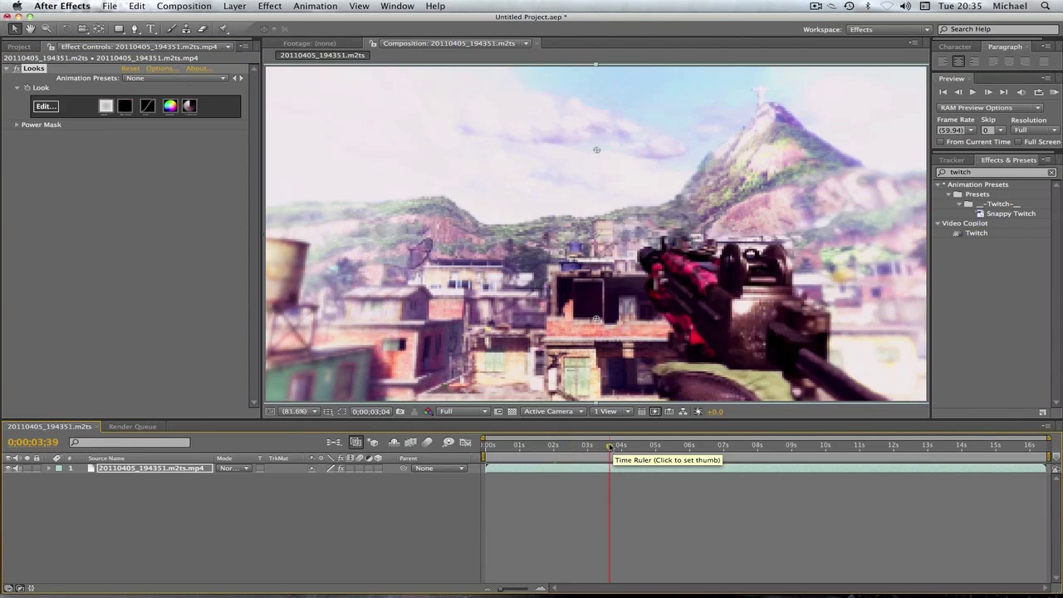
left_click_drag(610, 447, 671, 449)
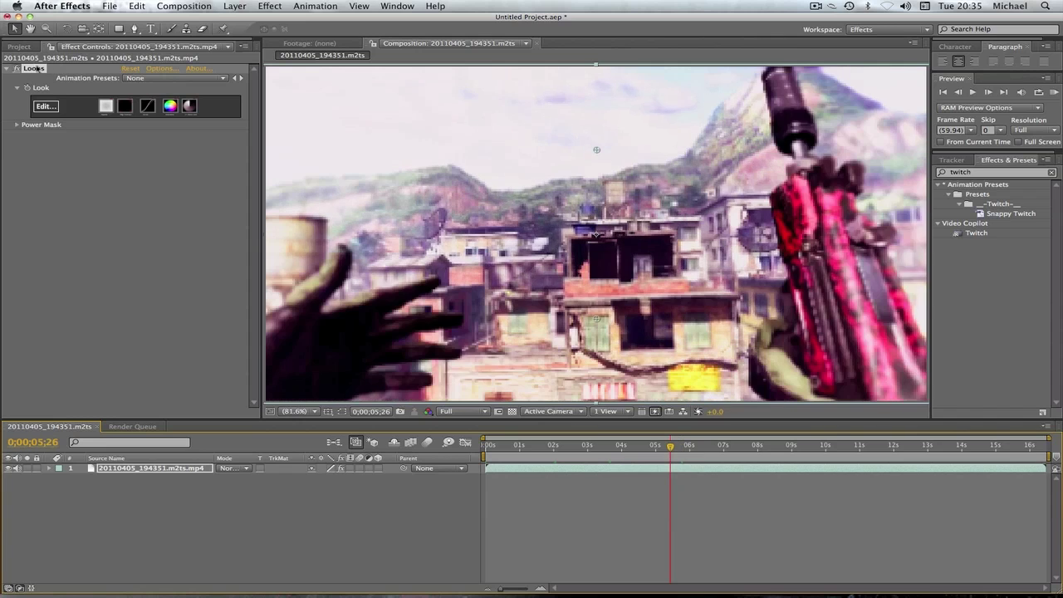
Collapse the Looks settings, deselect the layer, and move the playhead back to 0;00;04;33.
left_click(5, 68)
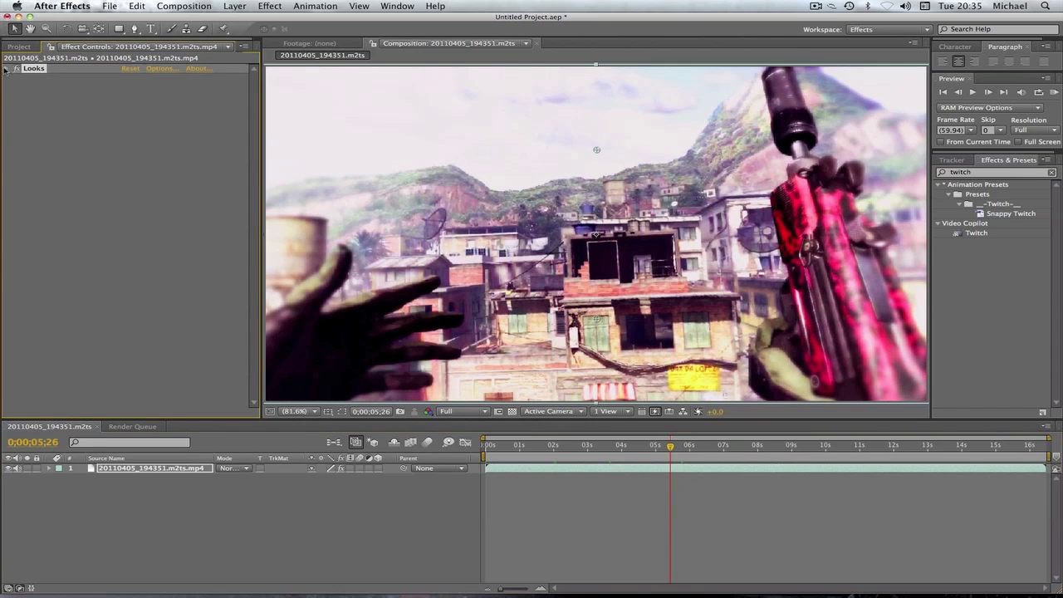
left_click(157, 499)
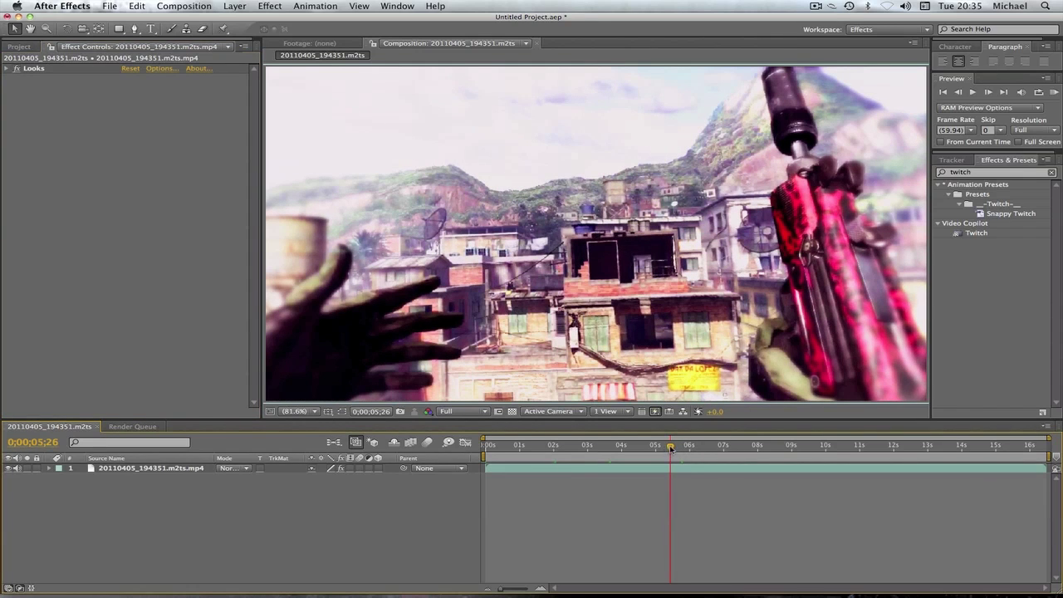
left_click_drag(671, 449, 640, 449)
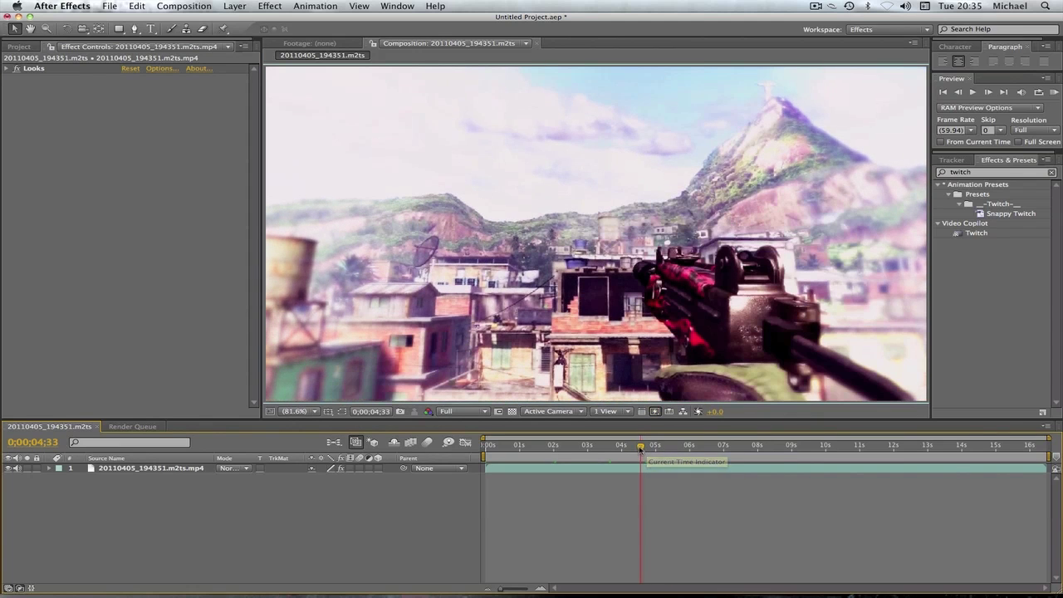
Expand layer 1's Effects group in the timeline and select Looks.
left_click(49, 468)
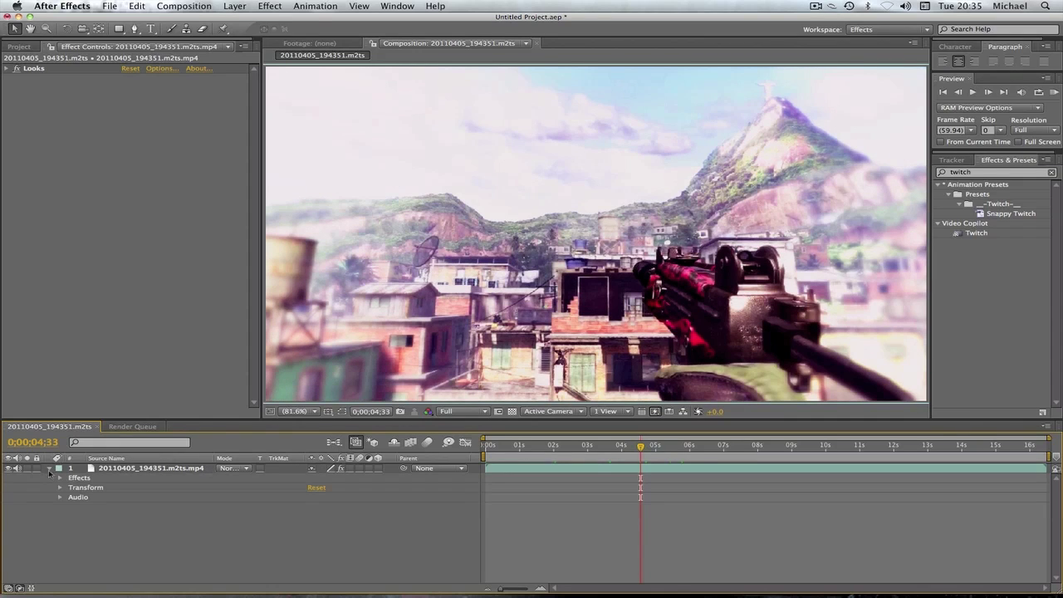
left_click(60, 479)
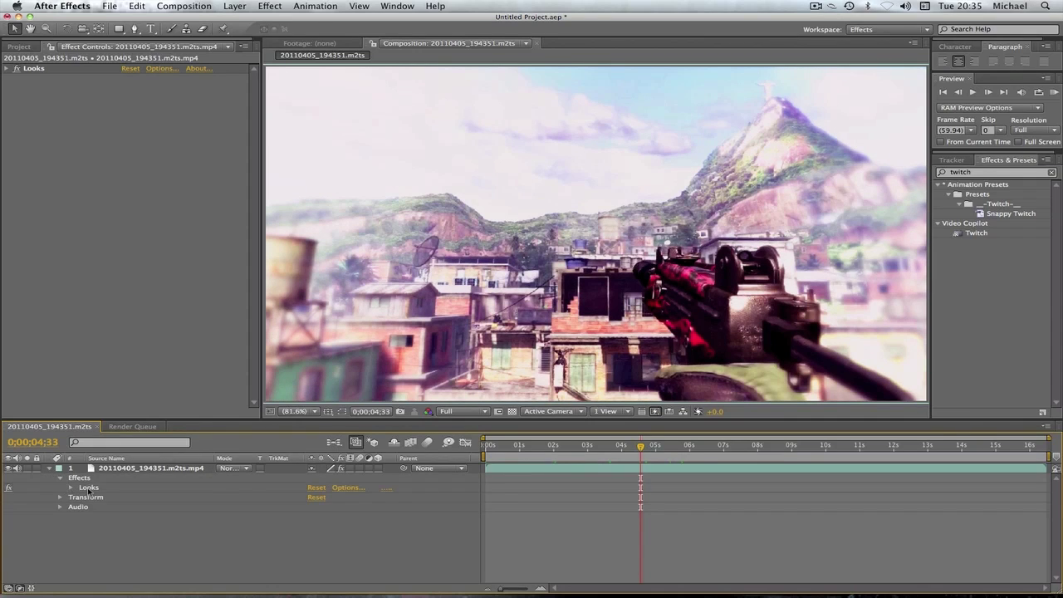
left_click(89, 488)
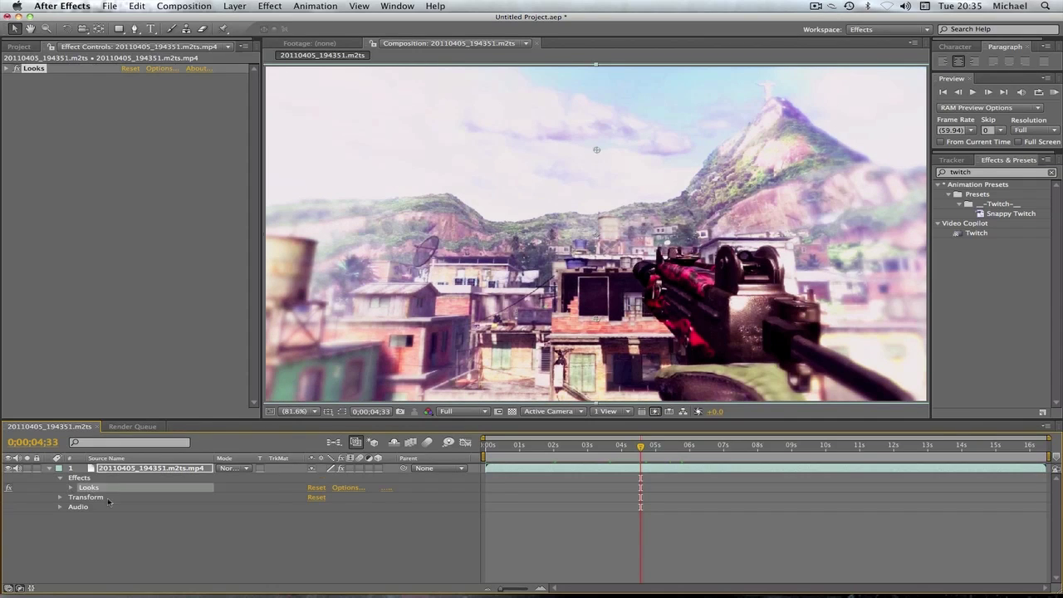
Replace the Effects & Presets search term with 'twix' to list the Twixtor plug-ins.
left_click(988, 170)
left_click(941, 172)
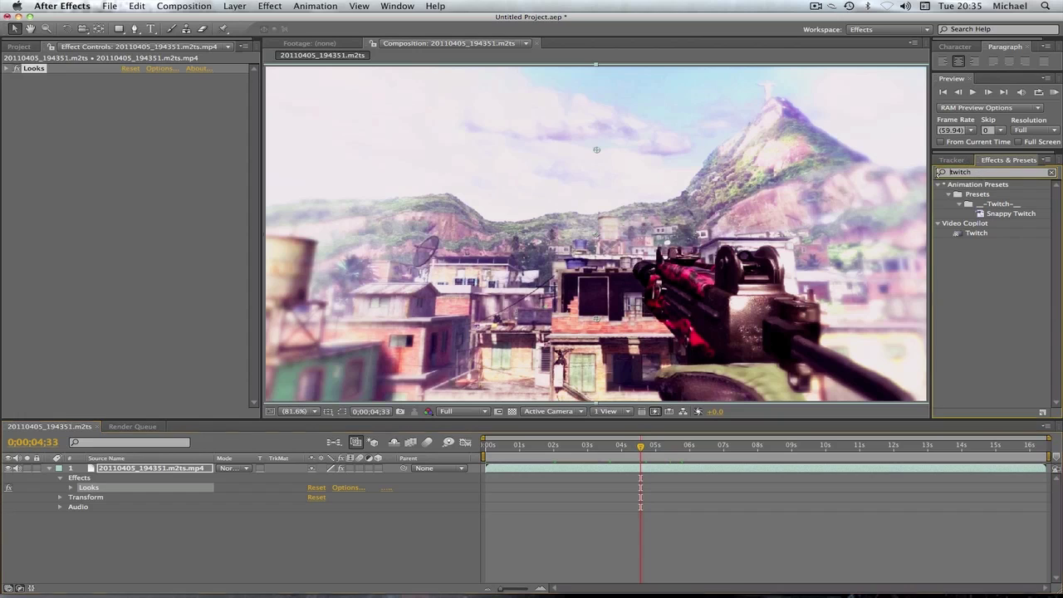
key("super+a")
type("twix")
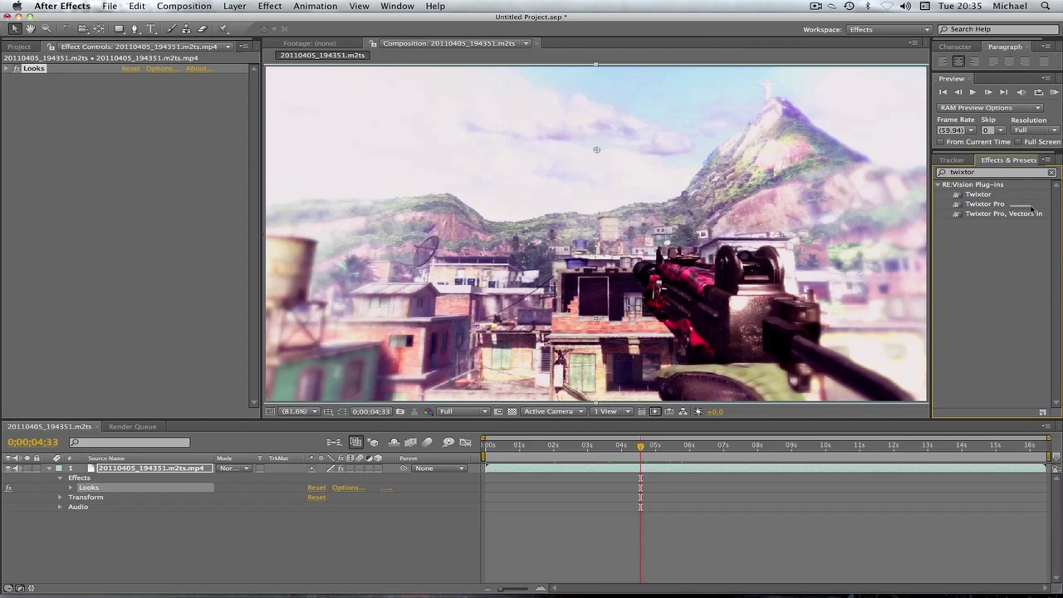
Apply Twixtor Pro to the gameplay clip, move Looks below it, and collapse its settings.
left_click(996, 204)
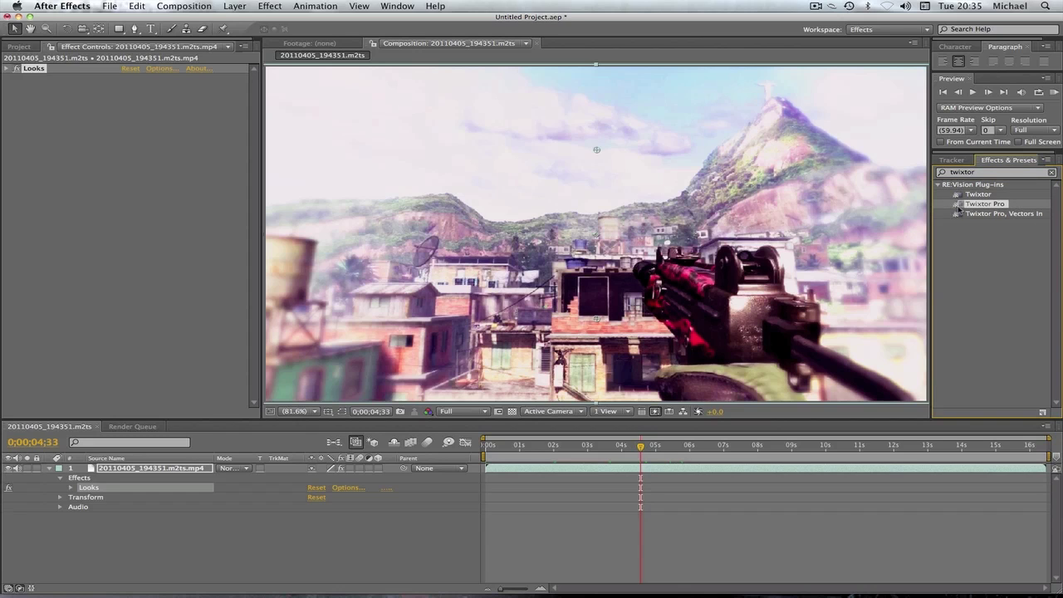
left_click_drag(955, 206, 686, 222)
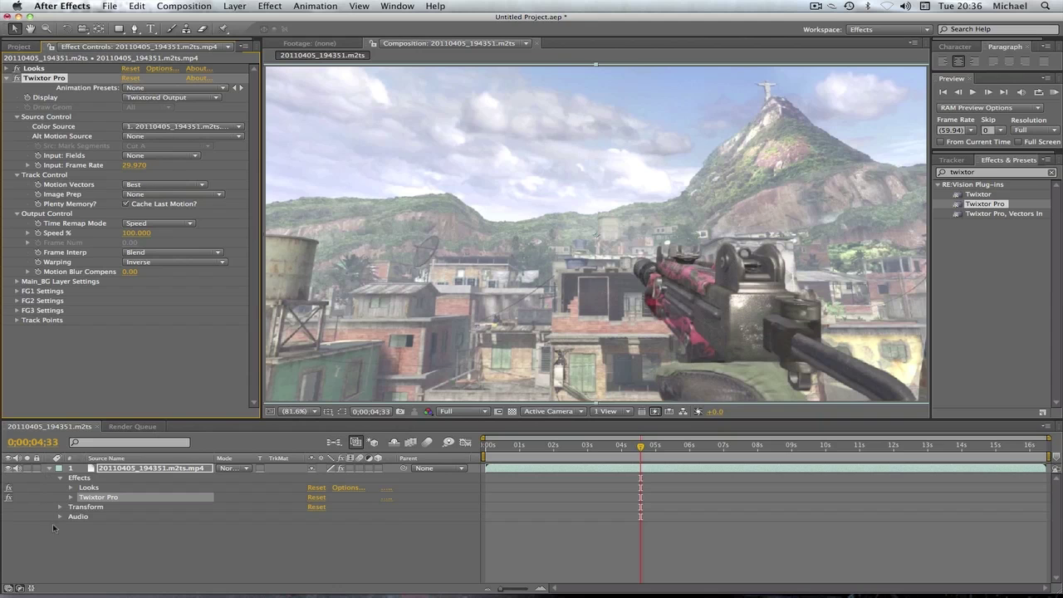
left_click_drag(98, 487, 96, 501)
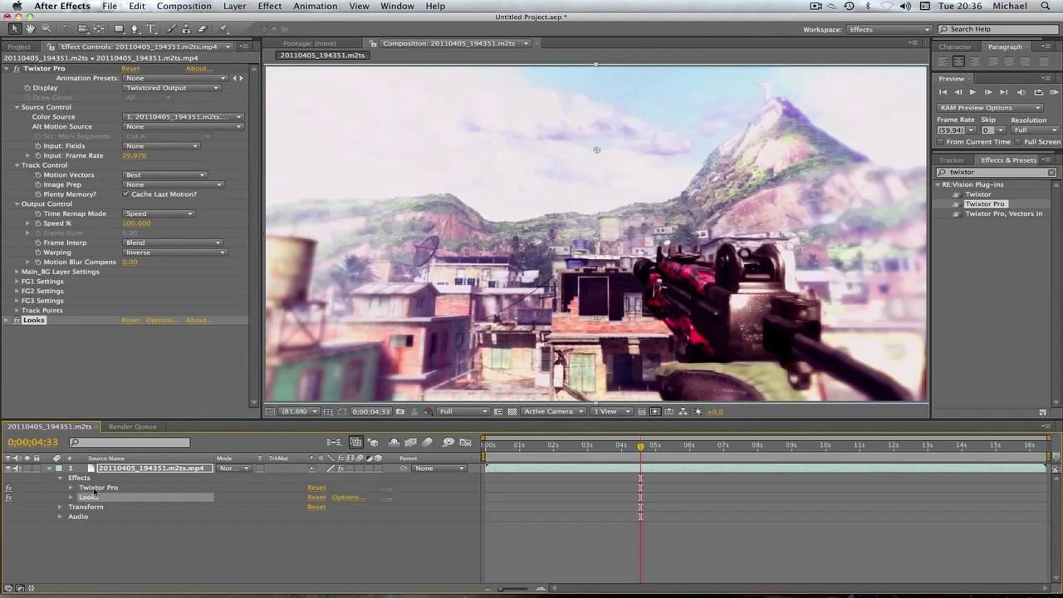
left_click(127, 377)
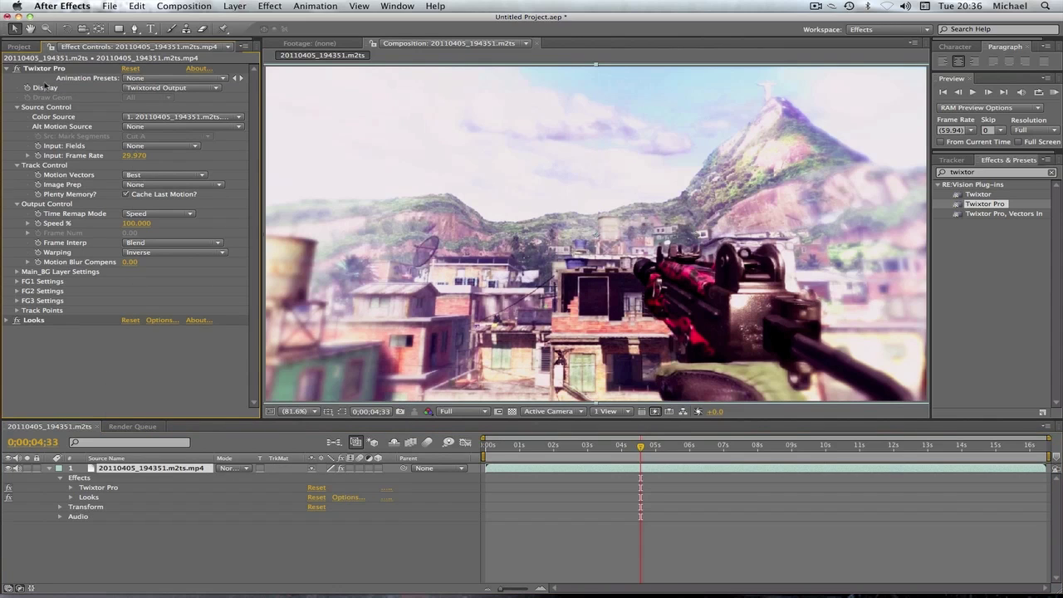
left_click(7, 69)
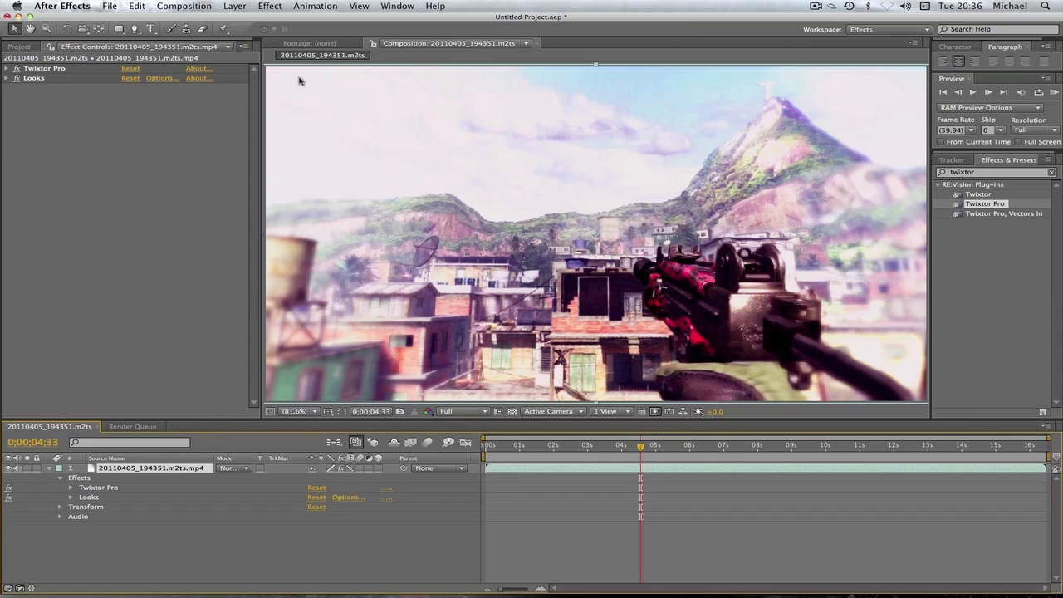
Set the layer's frame blending to Pixel Motion and expand Twixtor Pro in the timeline.
left_click(235, 6)
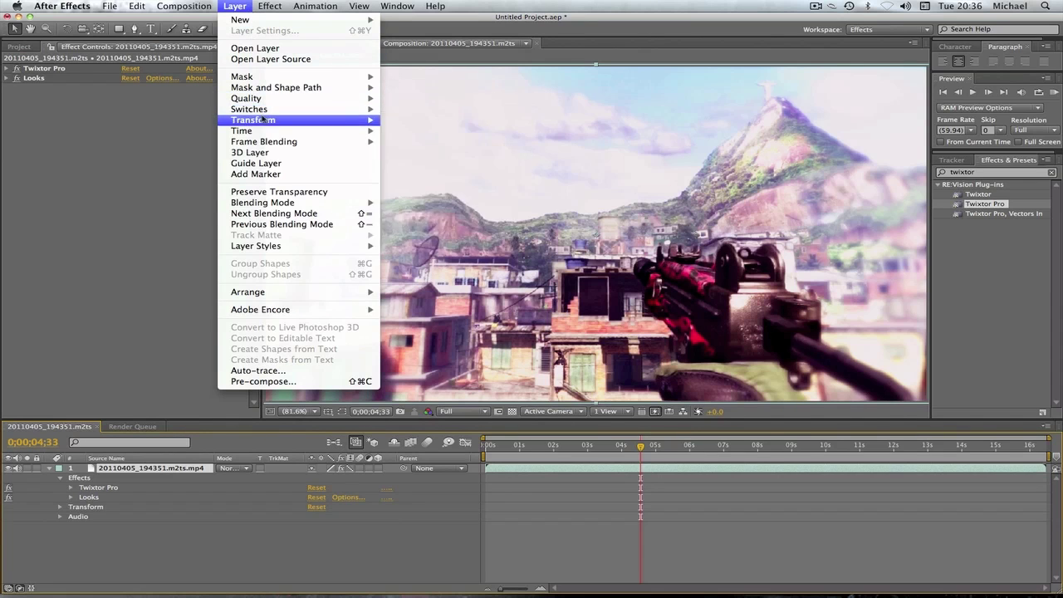
mouse_move(264, 143)
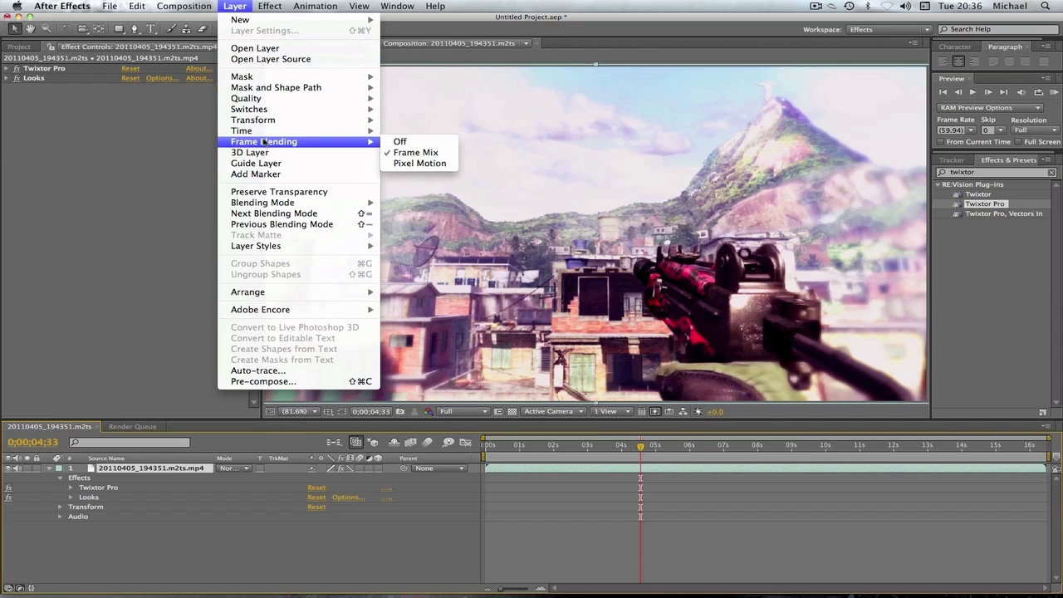
left_click(405, 164)
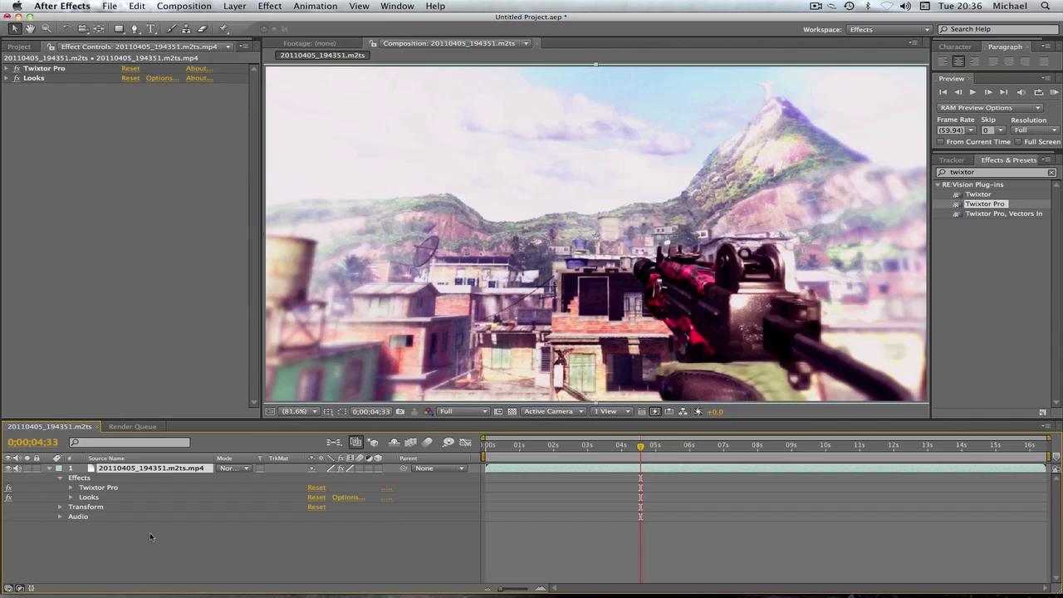
left_click(71, 487)
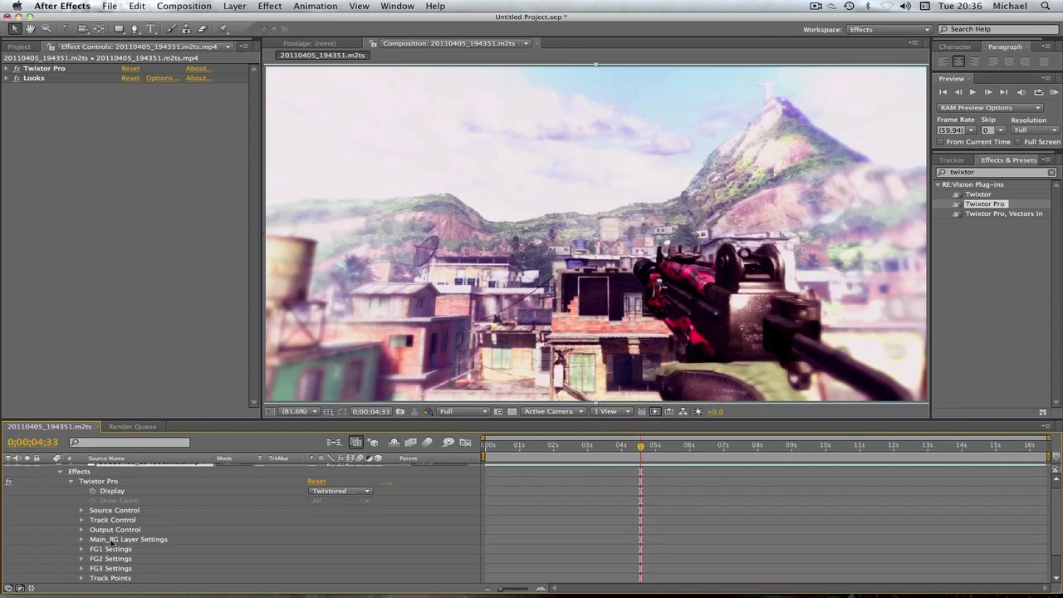
Change Twixtor Pro's Input: Frame Rate in Source Control from 29.970 to 59.940.
scroll(69, 525, "up", 2)
left_click(59, 479)
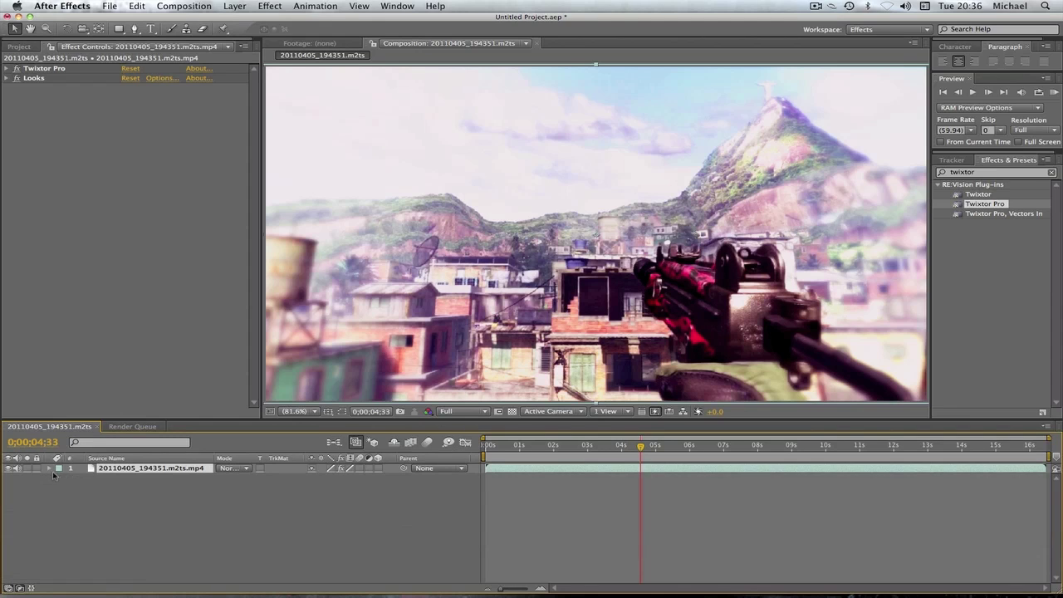
left_click(58, 479)
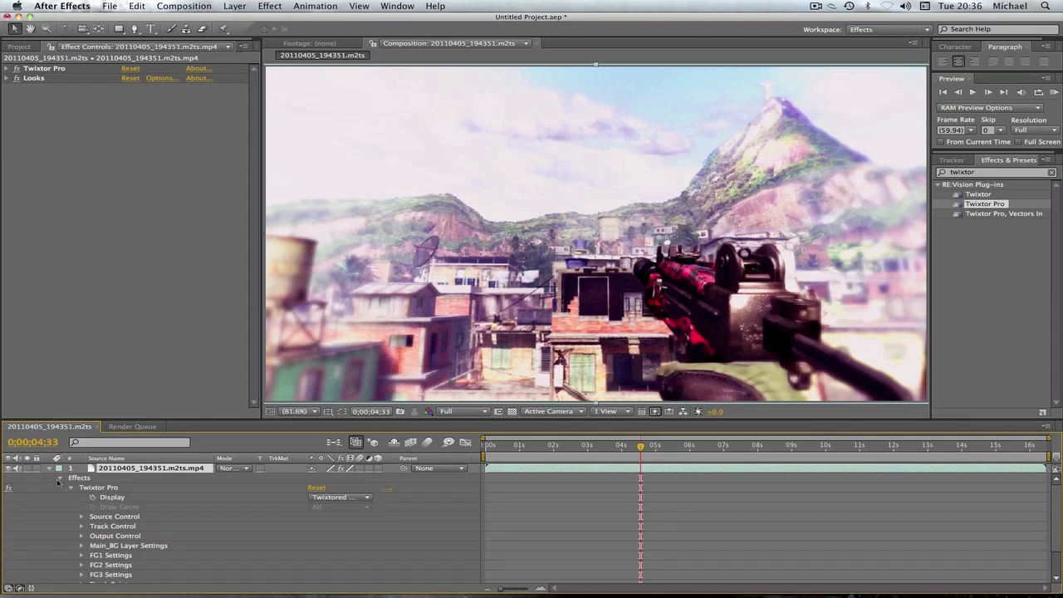
left_click(82, 517)
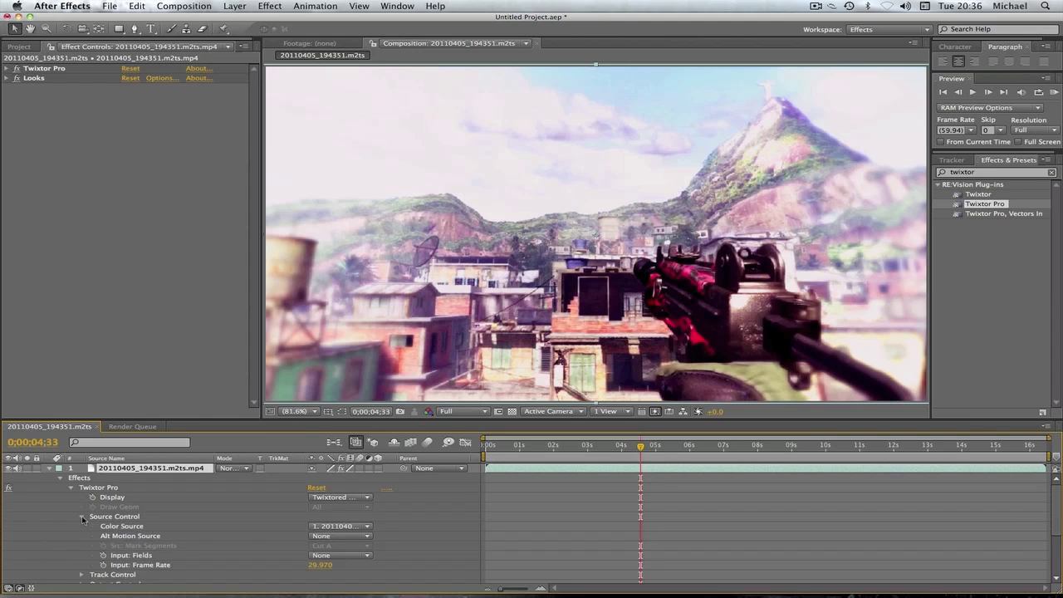
scroll(133, 528, "down", 1)
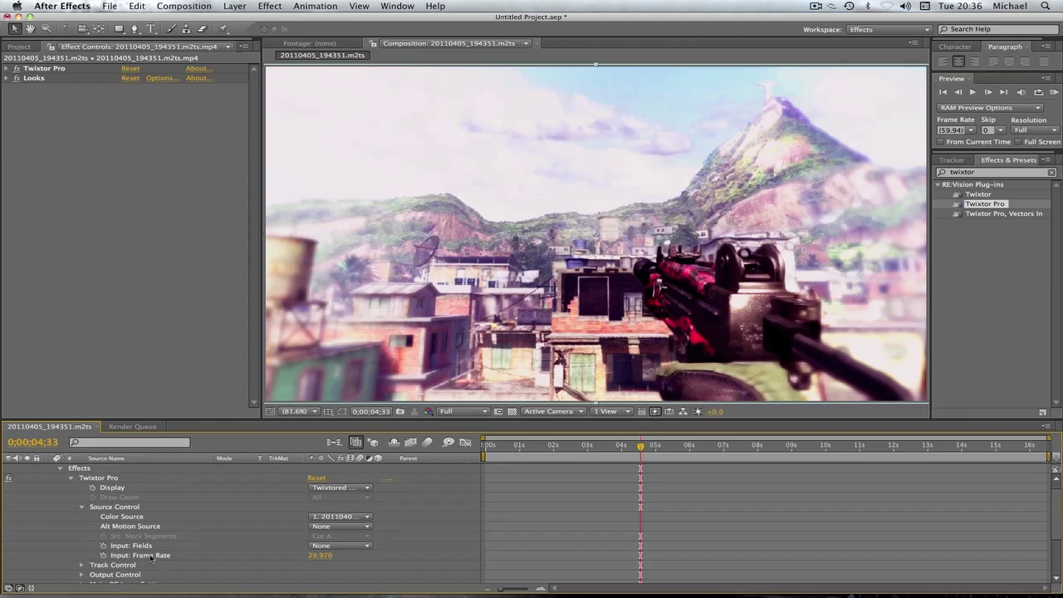
left_click(320, 555)
type("5")
key("Return")
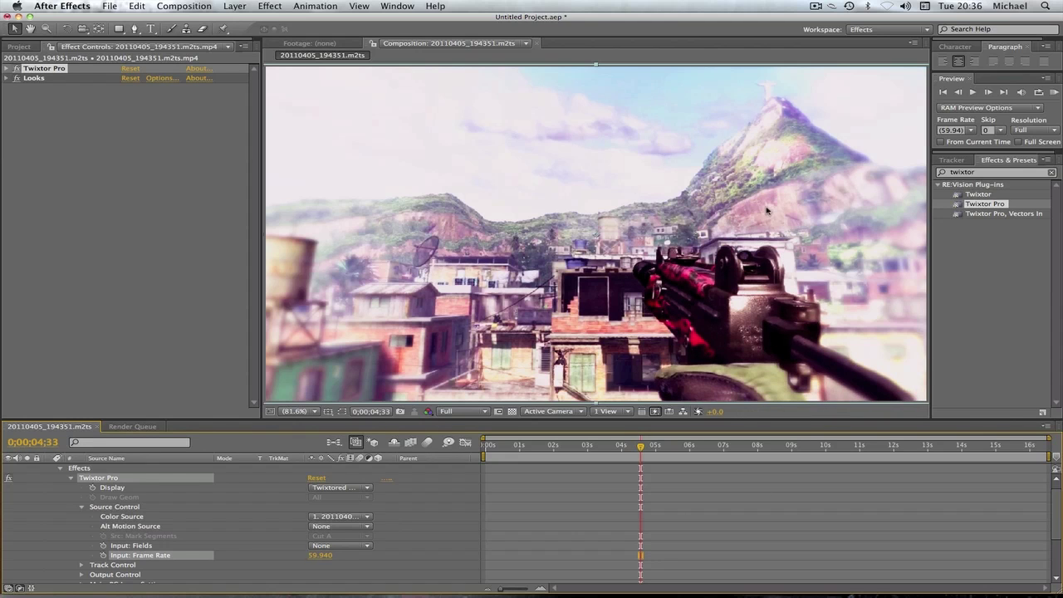
Collapse Source Control and expand Output Control to show Speed % at 100.
left_click(82, 508)
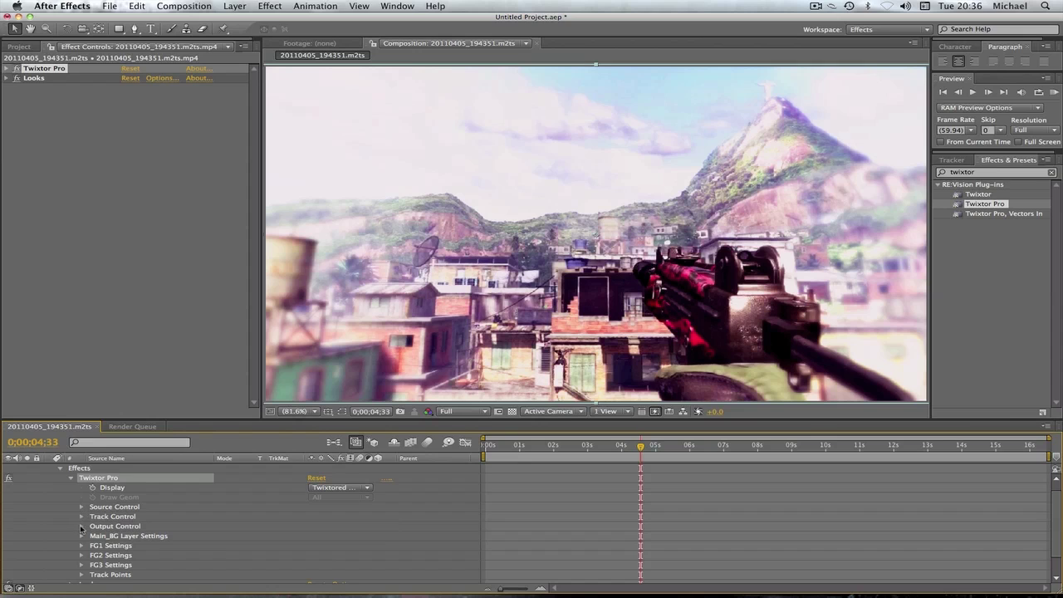
left_click(82, 526)
scroll(289, 526, "down", 3)
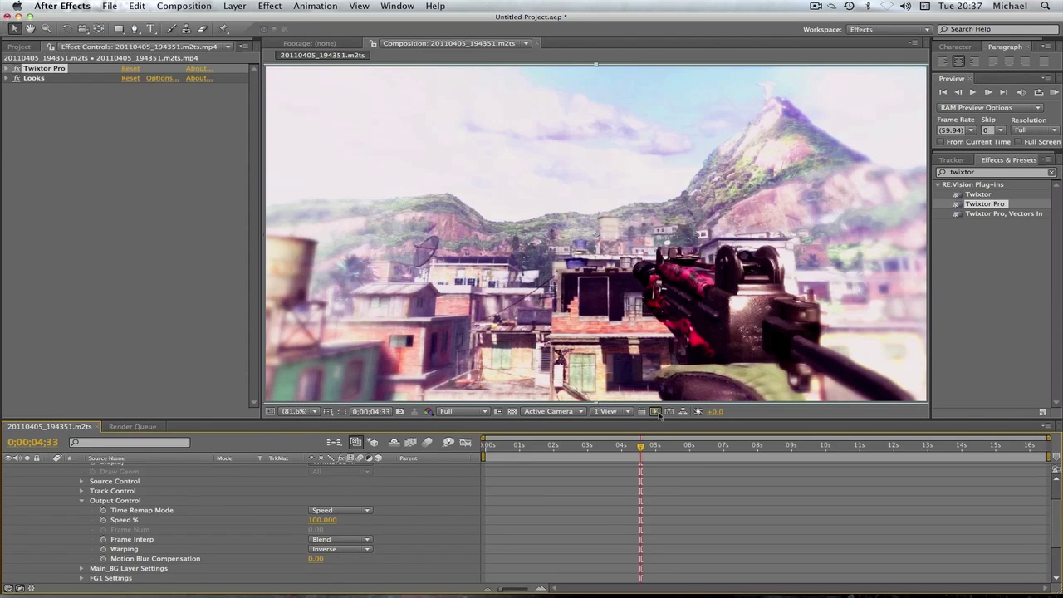
Move the playhead to 0;00;05;21 and set a Speed % keyframe at 100.
left_click(653, 449)
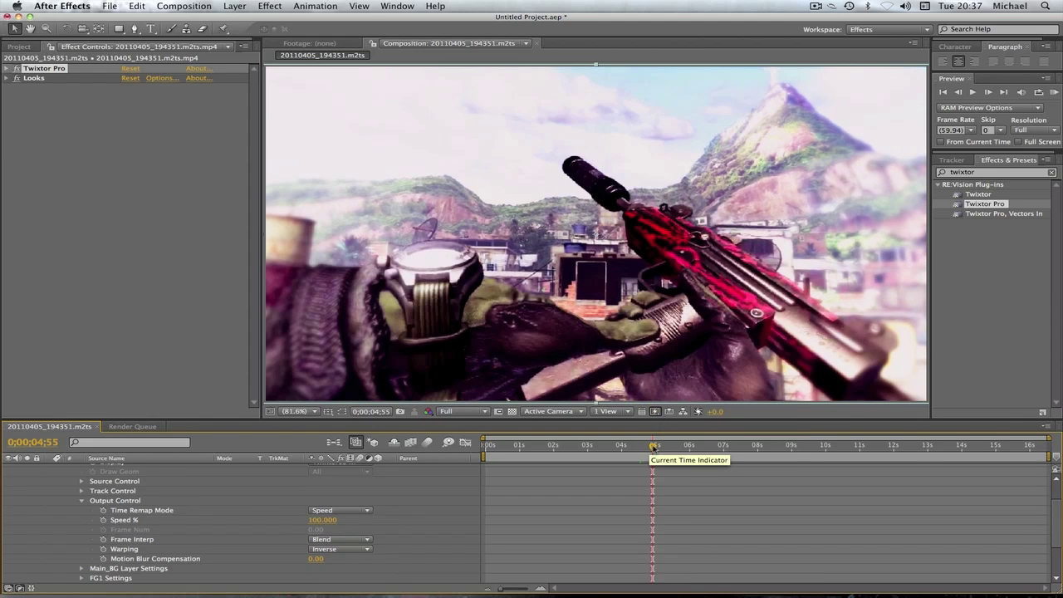
left_click_drag(654, 448, 668, 449)
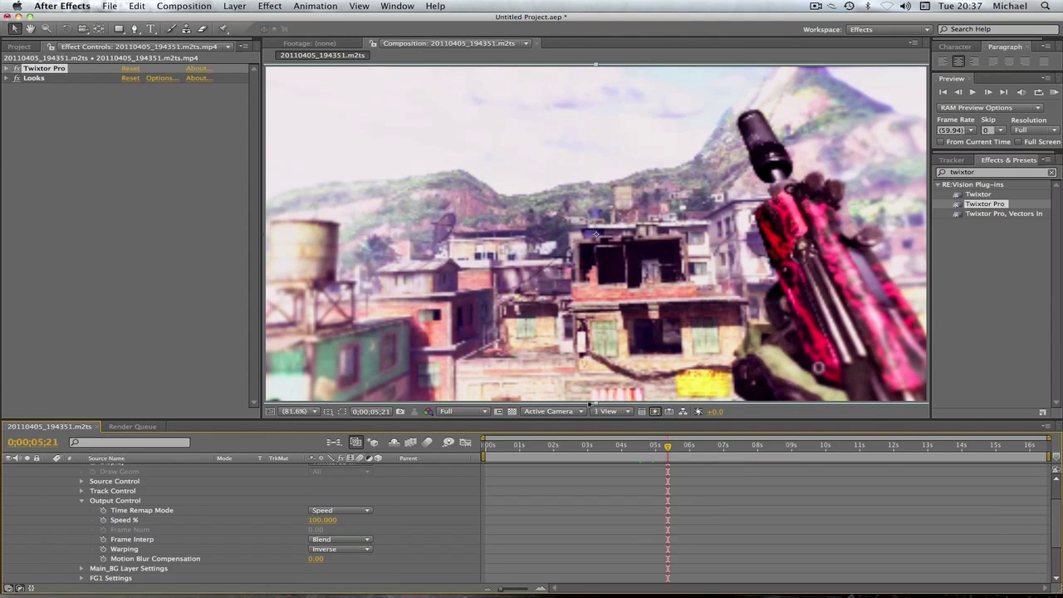
left_click(988, 91)
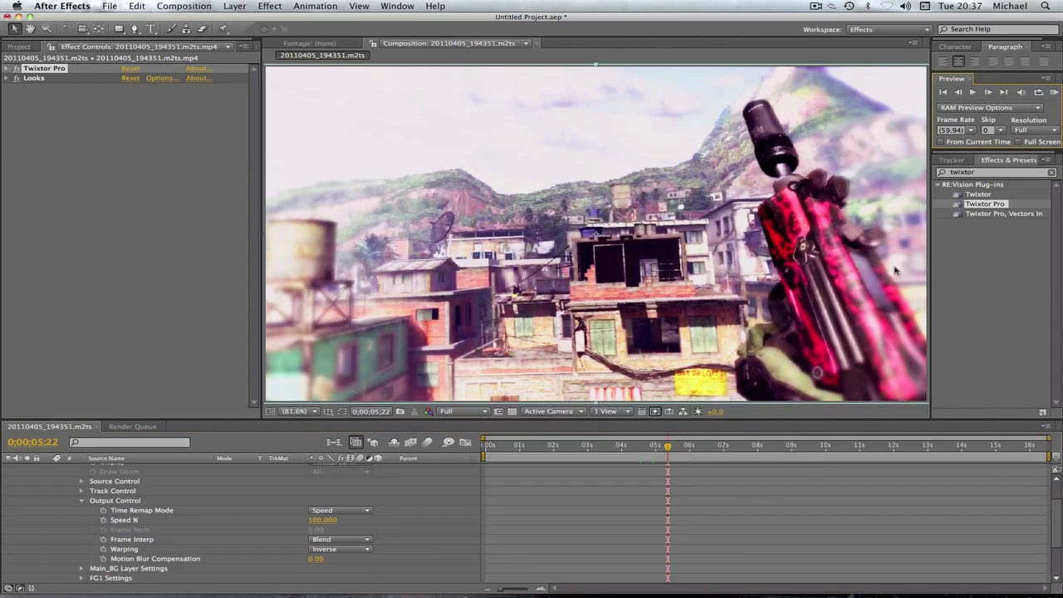
left_click(957, 91)
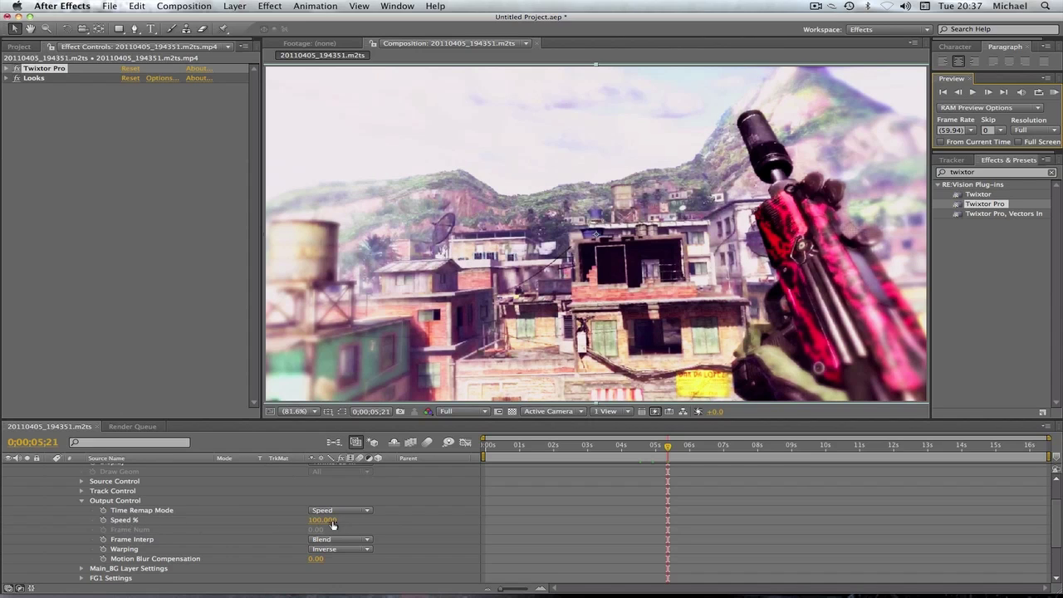
left_click(104, 521)
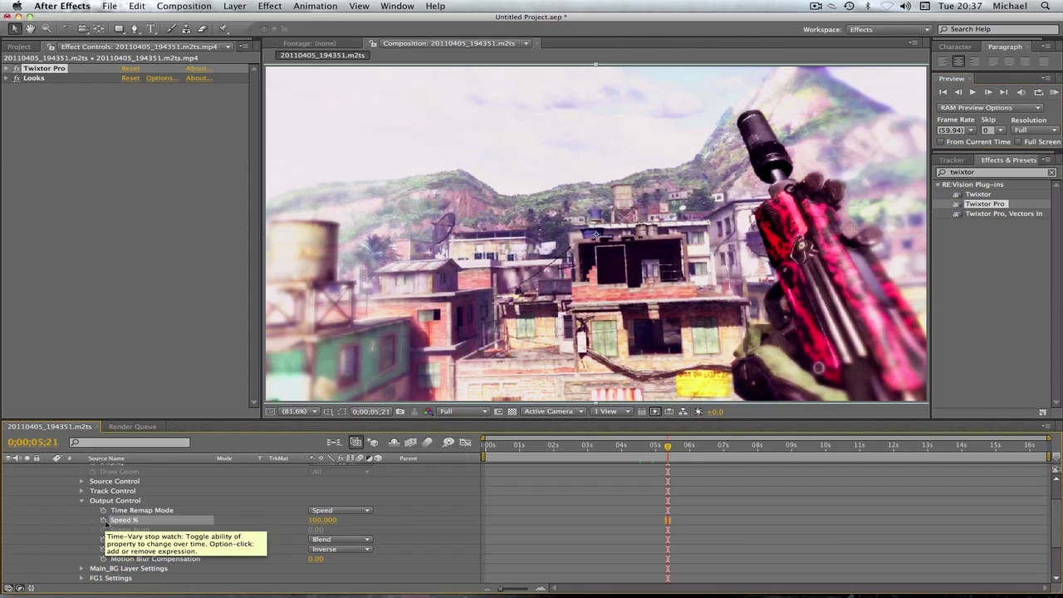
At 0;00;05;22, set Twixtor Pro's Speed % to 5.
left_click(989, 92)
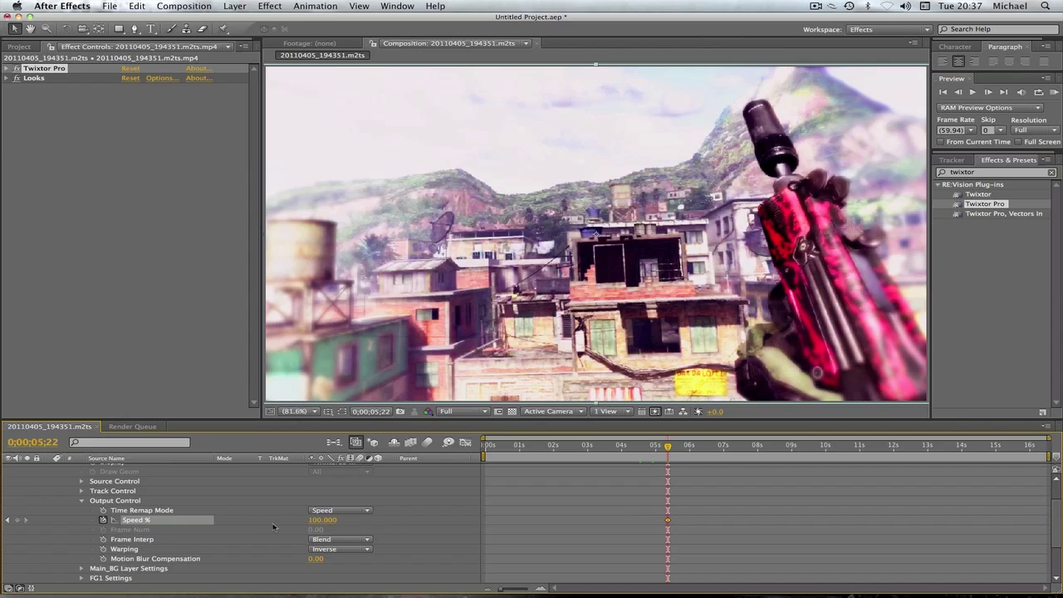
left_click(323, 520)
type("5")
key("Return")
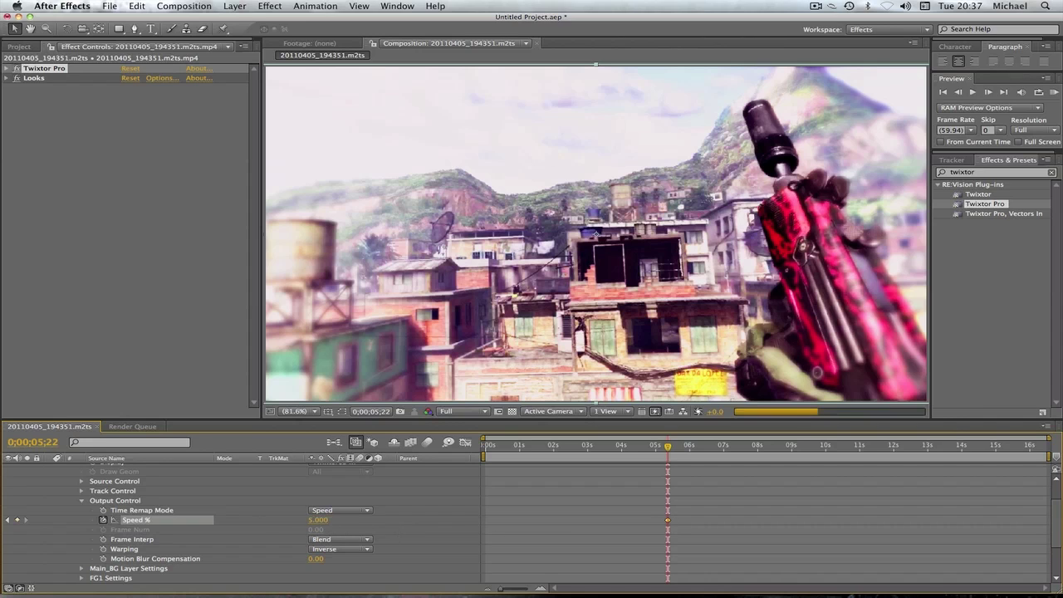
Scrub through the slowed section to 0;00;06;03 and run a cached preview of the slowdown.
left_click(669, 449)
left_click_drag(668, 450, 682, 449)
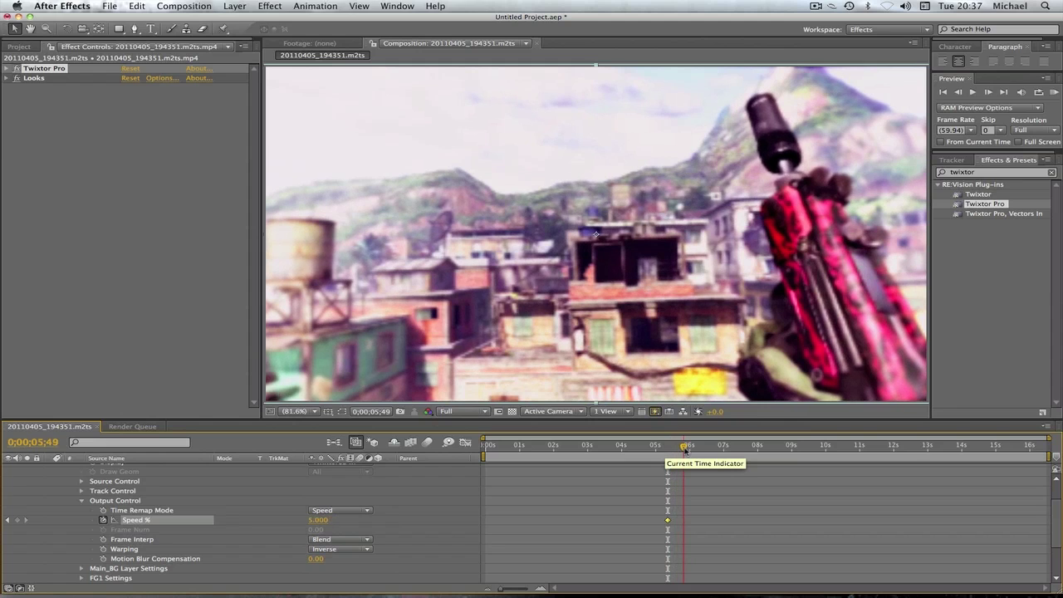
left_click_drag(684, 448, 693, 448)
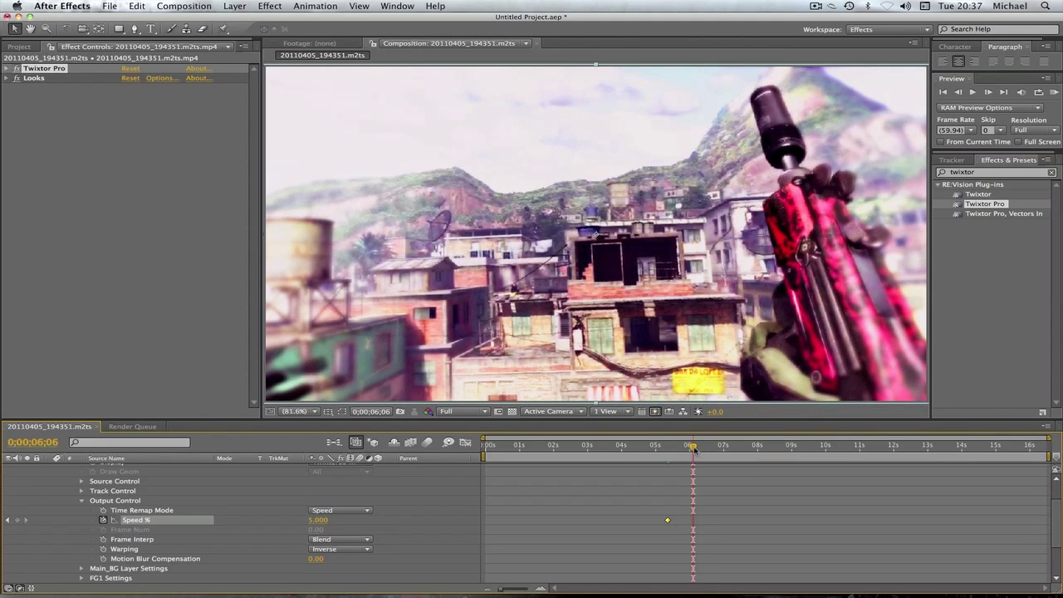
left_click_drag(693, 450, 691, 449)
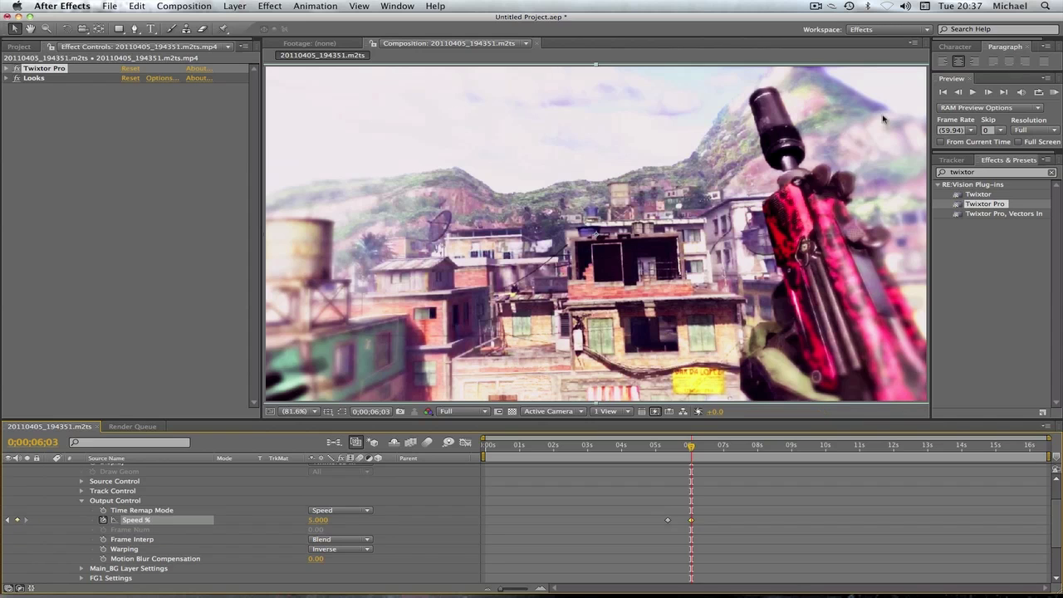
left_click(994, 92)
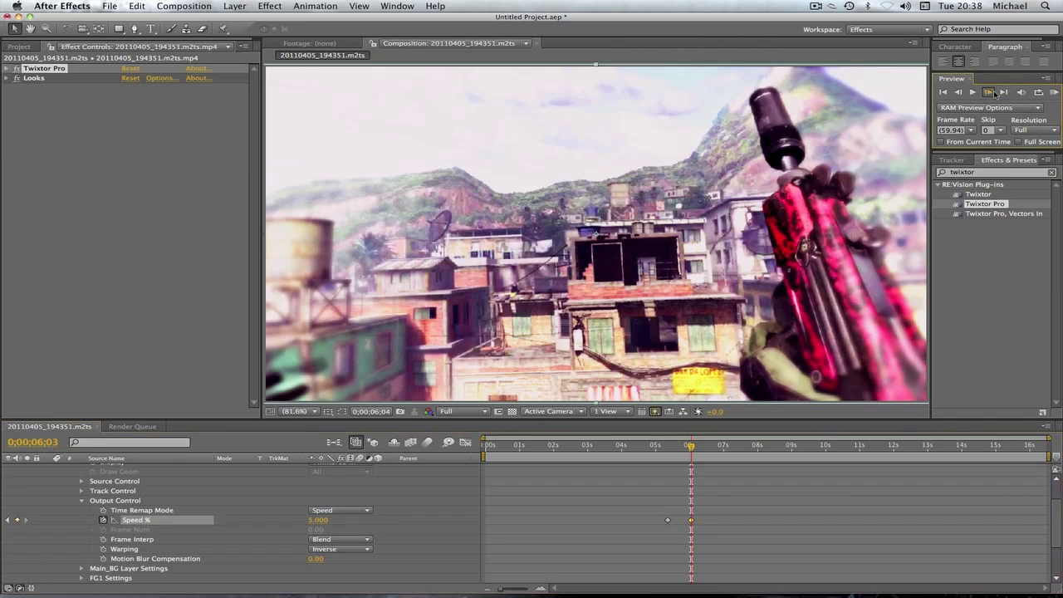
left_click(314, 521)
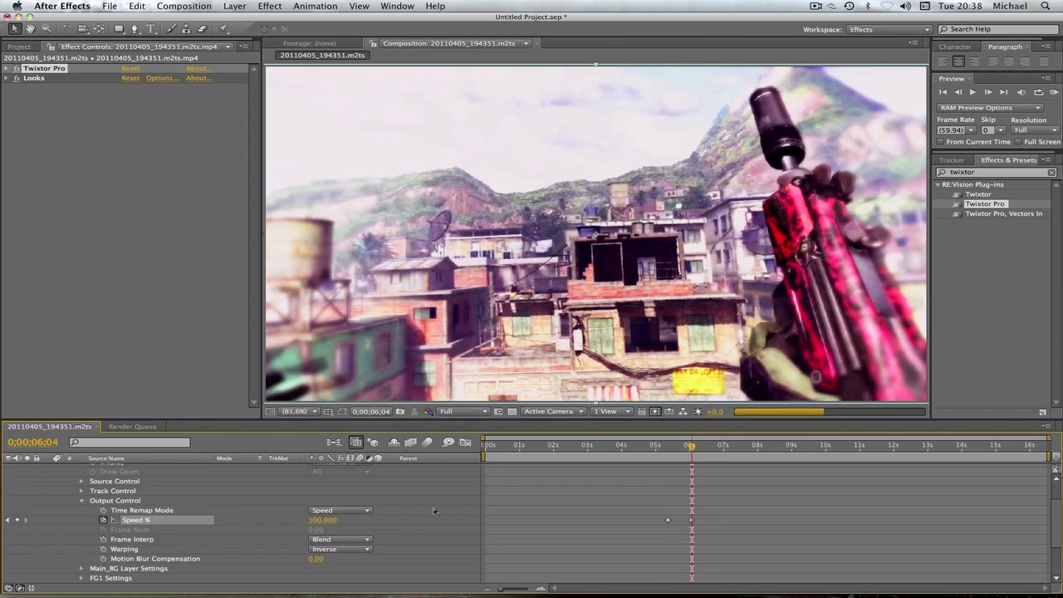
Scrub from 0;00;05;10 through the slowed reload to 0;00;07;11 to check it.
left_click(662, 450)
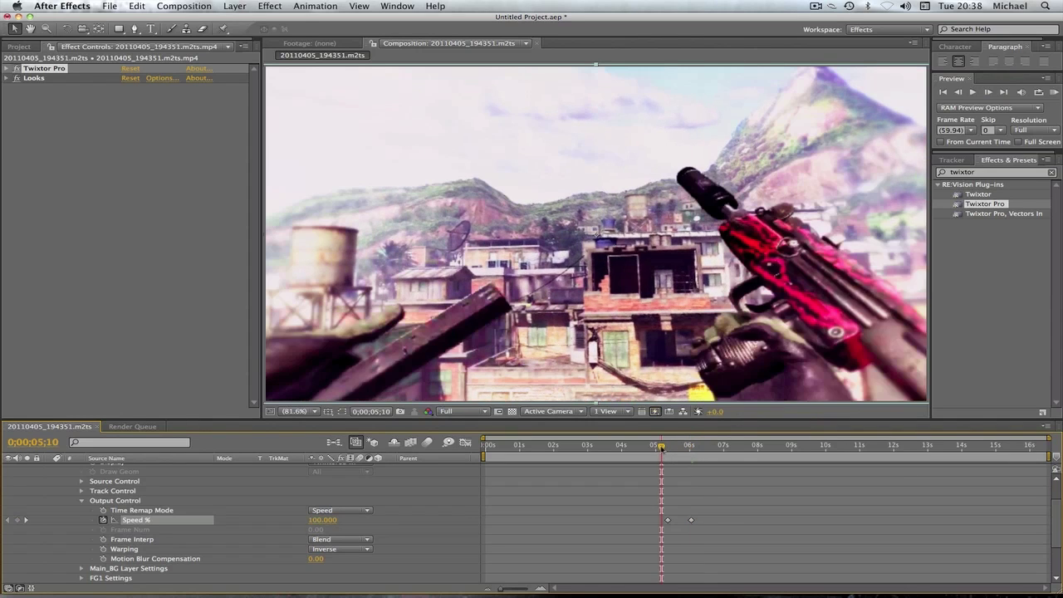
left_click(662, 450)
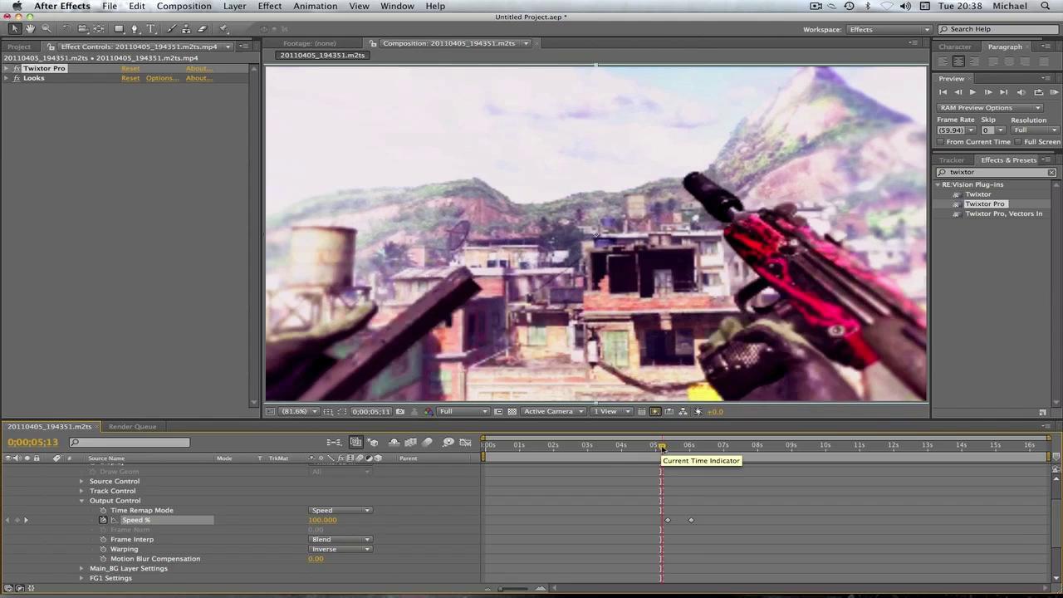
left_click_drag(661, 449, 730, 437)
left_click_drag(510, 590, 514, 590)
Recheck the ramp from the 5% keyframe at 0;00;05;22, then fold away Twixtor Pro's properties.
left_click(640, 448)
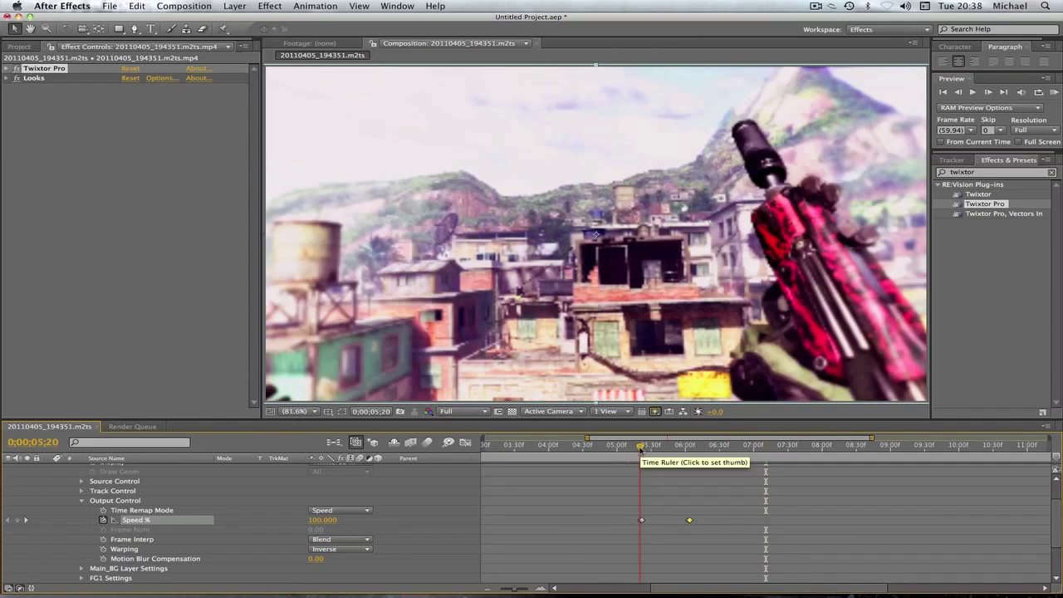
left_click(642, 449)
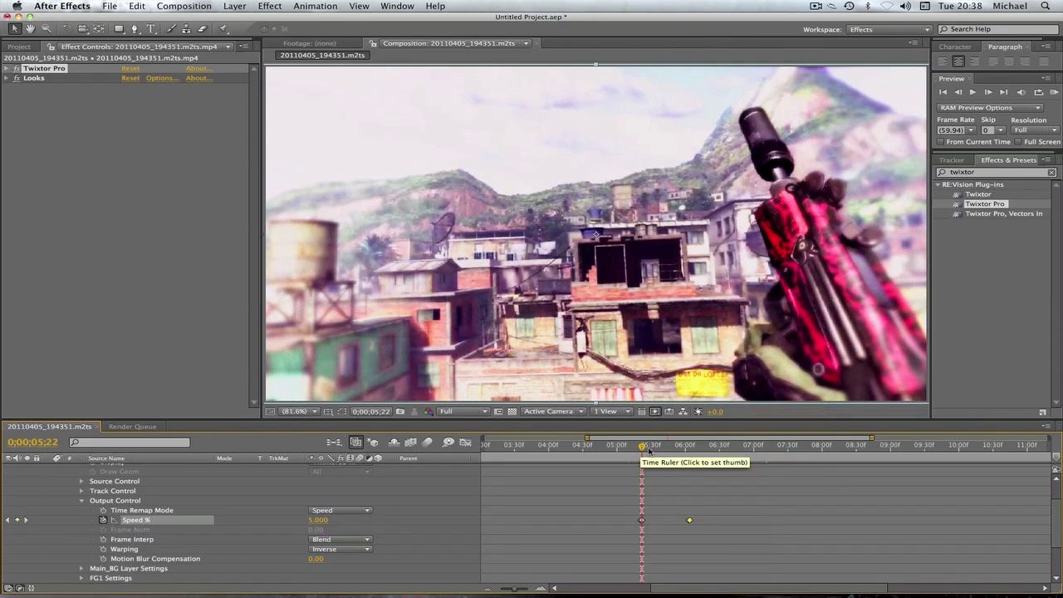
left_click(649, 447)
left_click_drag(653, 447, 677, 444)
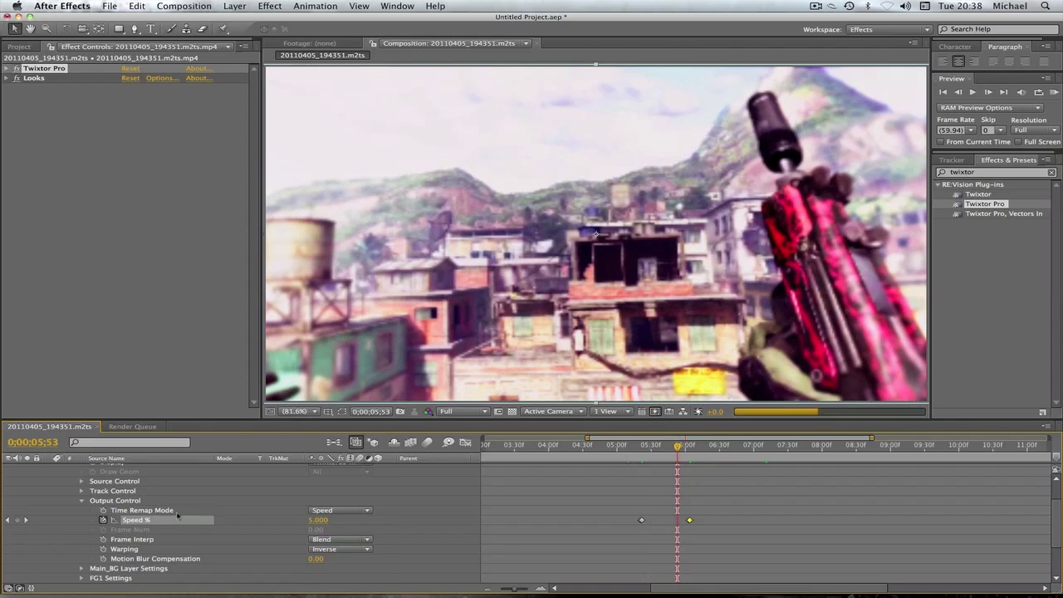
scroll(81, 491, "up", 3)
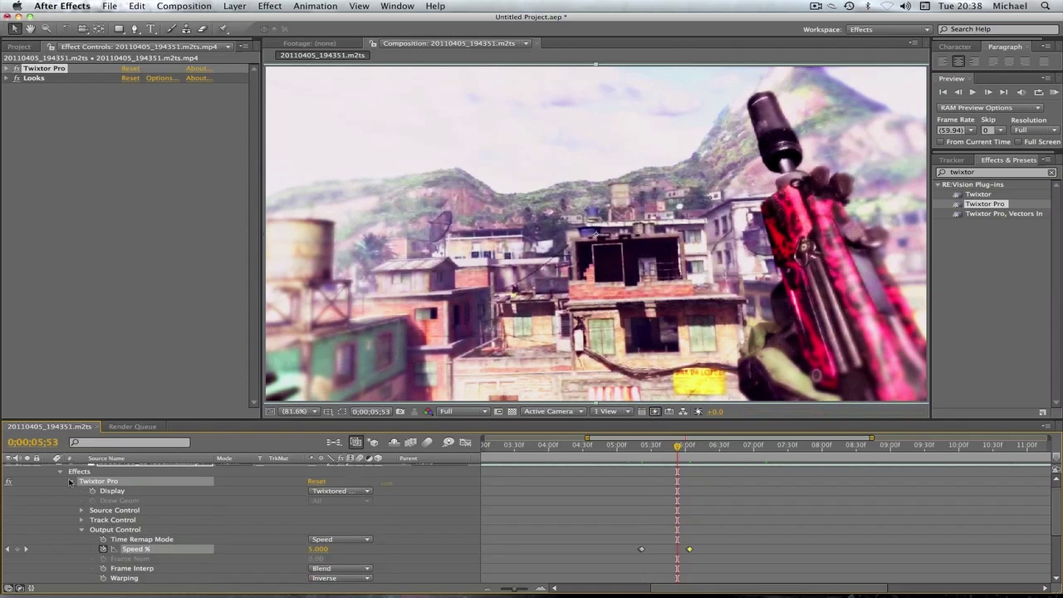
left_click(71, 483)
left_click_drag(677, 447, 640, 447)
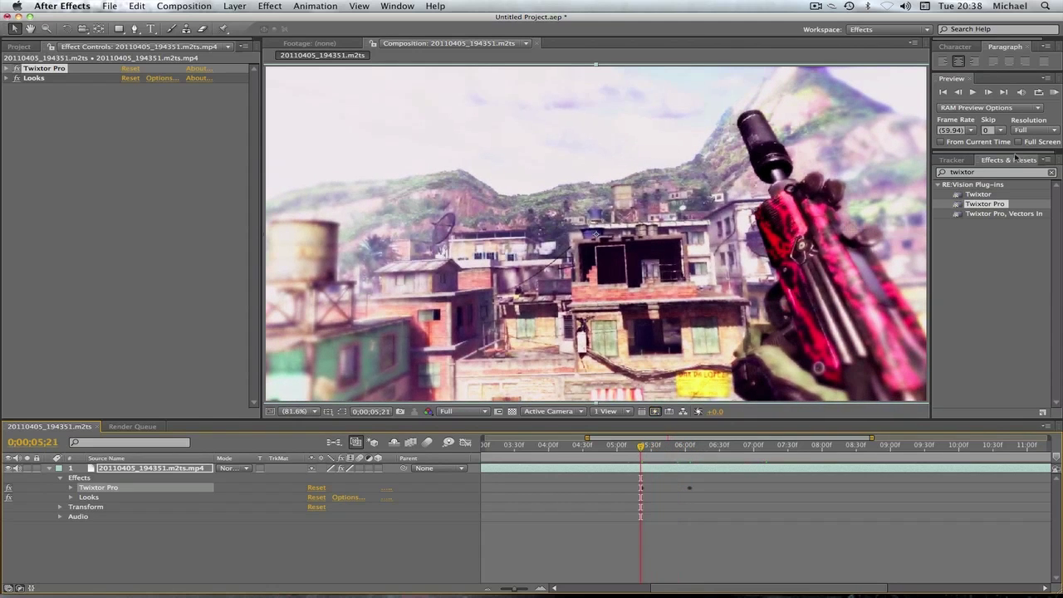
Search 'twitch' and apply Video Copilot Twitch to the gameplay clip.
left_click(997, 175)
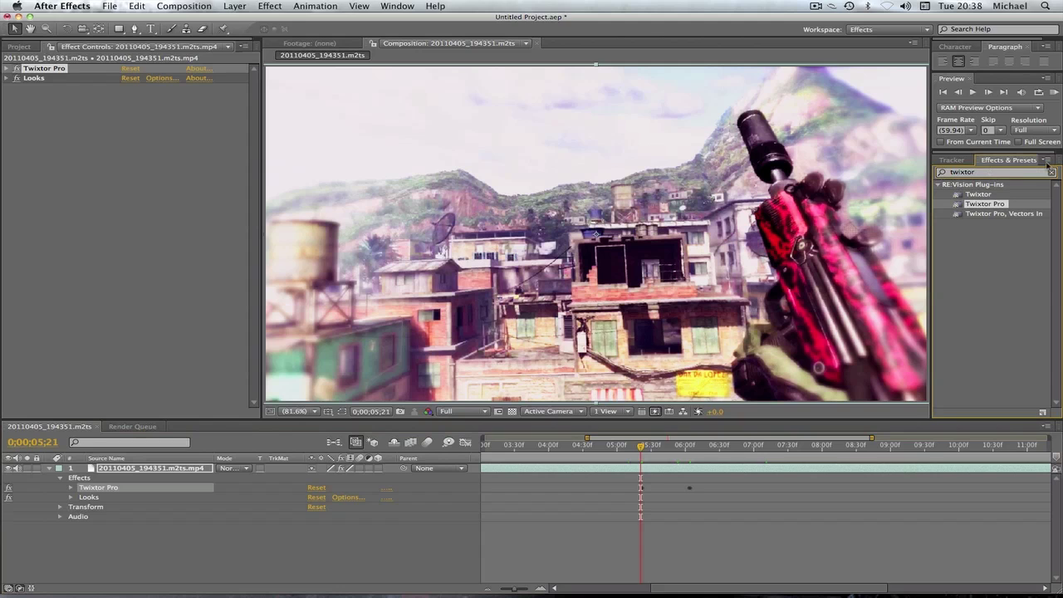
left_click_drag(976, 172, 940, 172)
type("twitch")
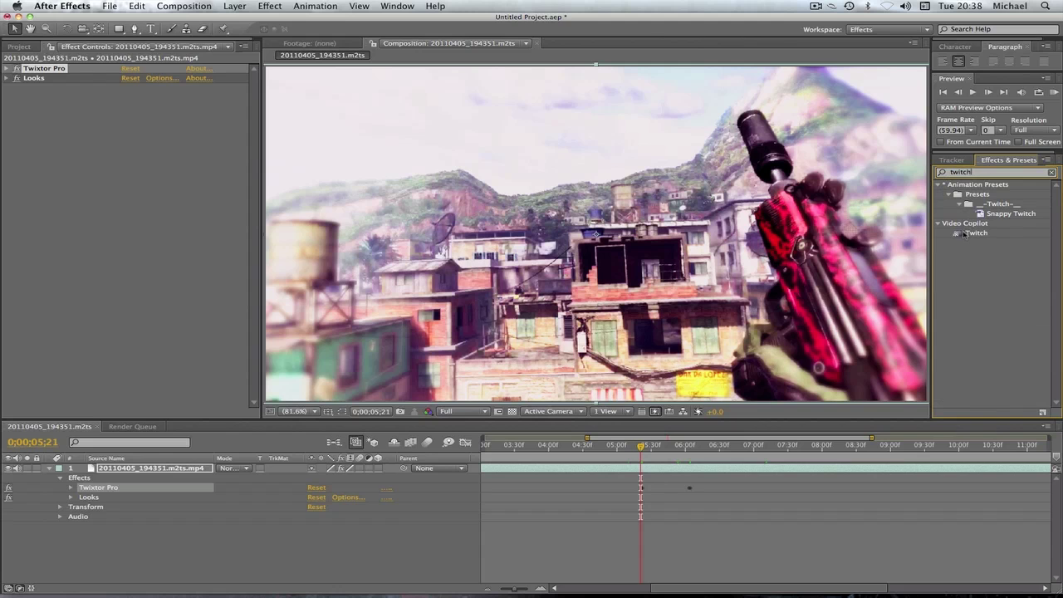
left_click_drag(976, 233, 573, 218)
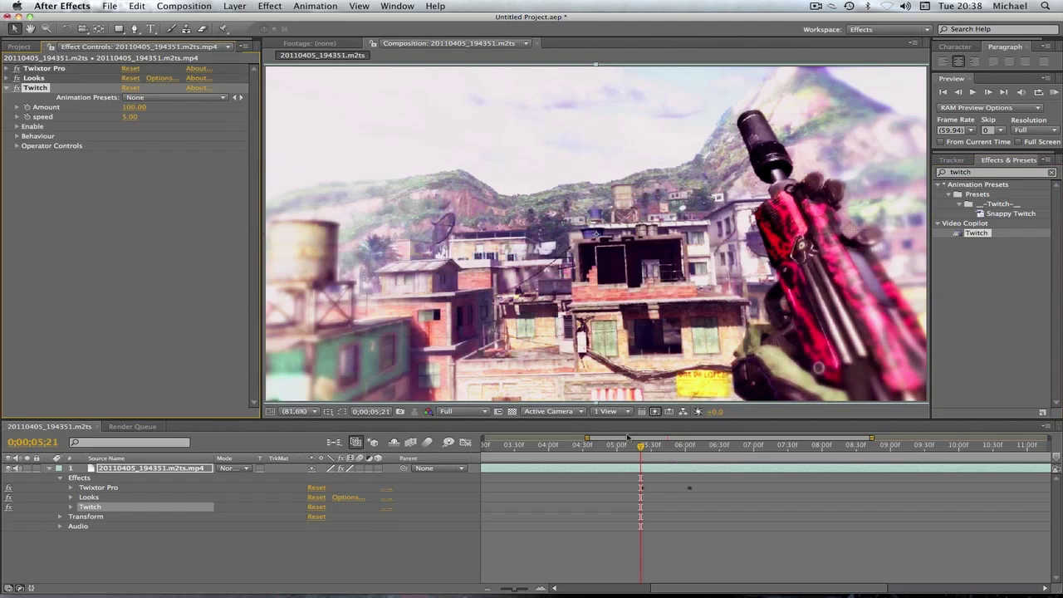
Keyframe Twitch Amount at 0 on 0;00;05;21 and 100 on 0;00;05;22.
left_click_drag(516, 590, 533, 588)
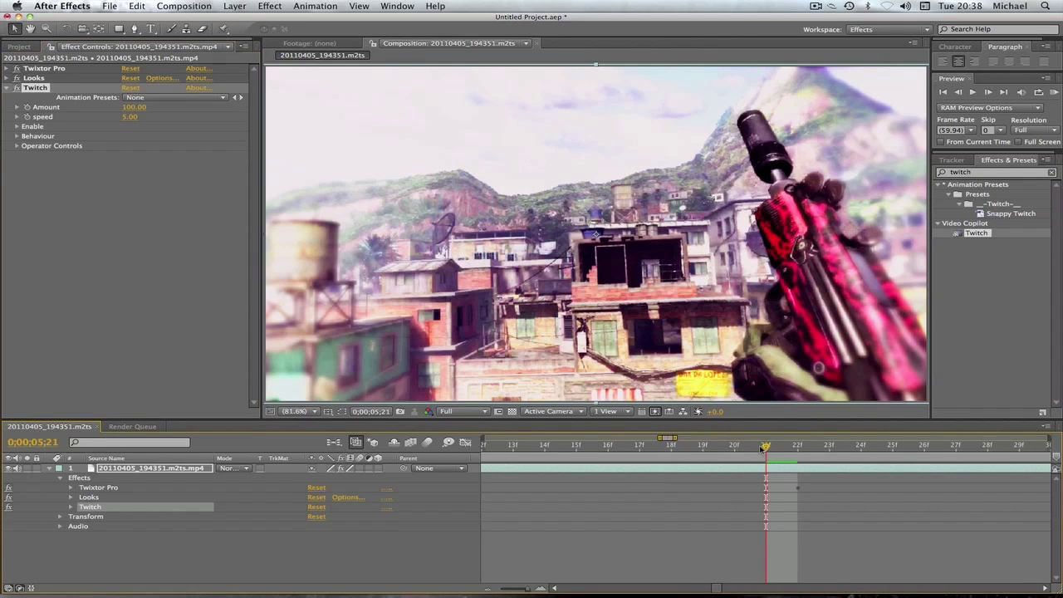
left_click(28, 107)
left_click(133, 107)
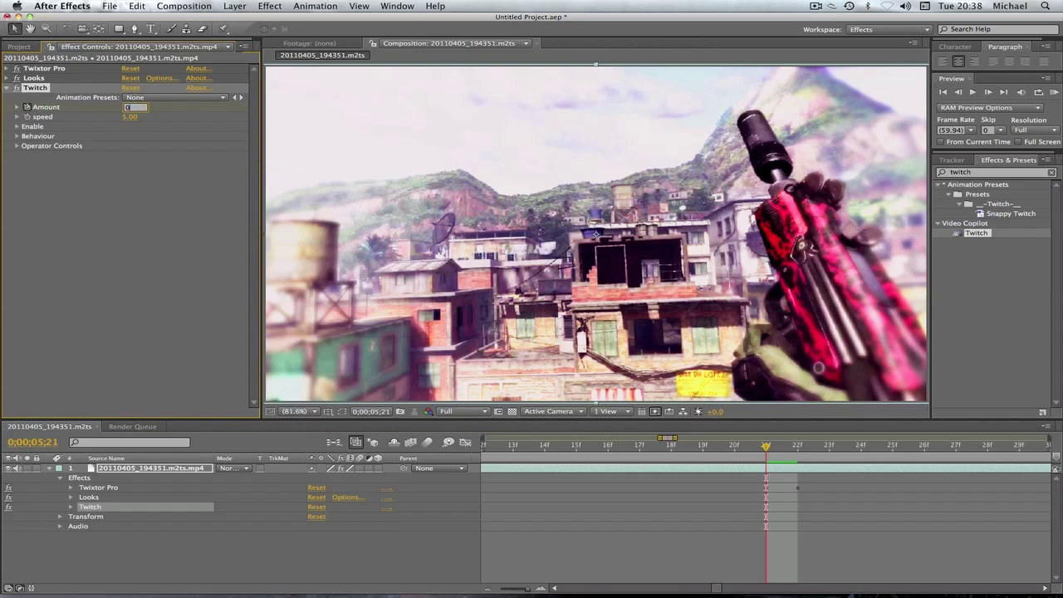
key("Return")
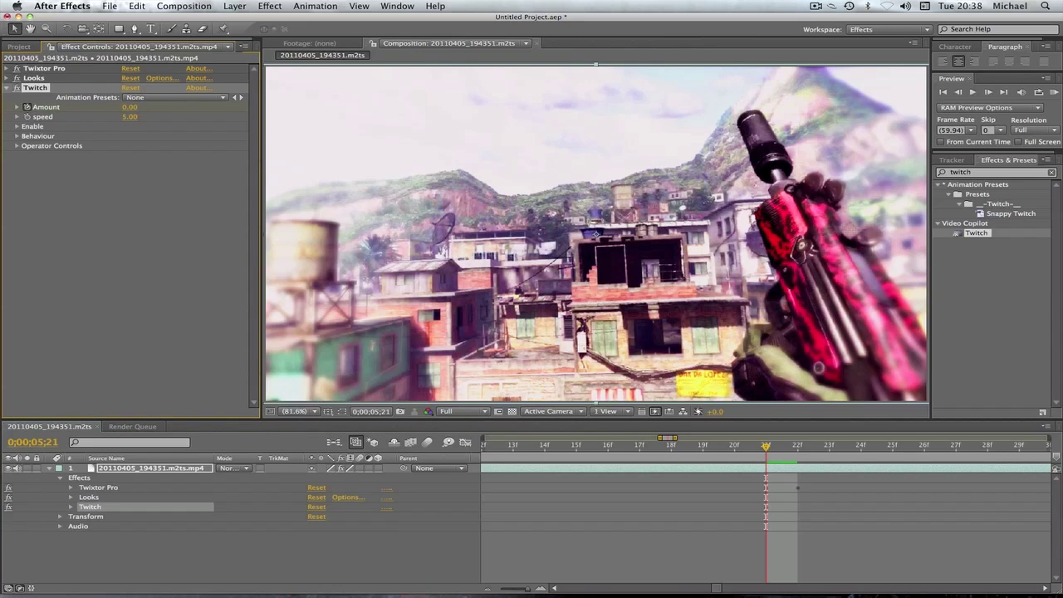
left_click(799, 449)
left_click(128, 107)
type("1")
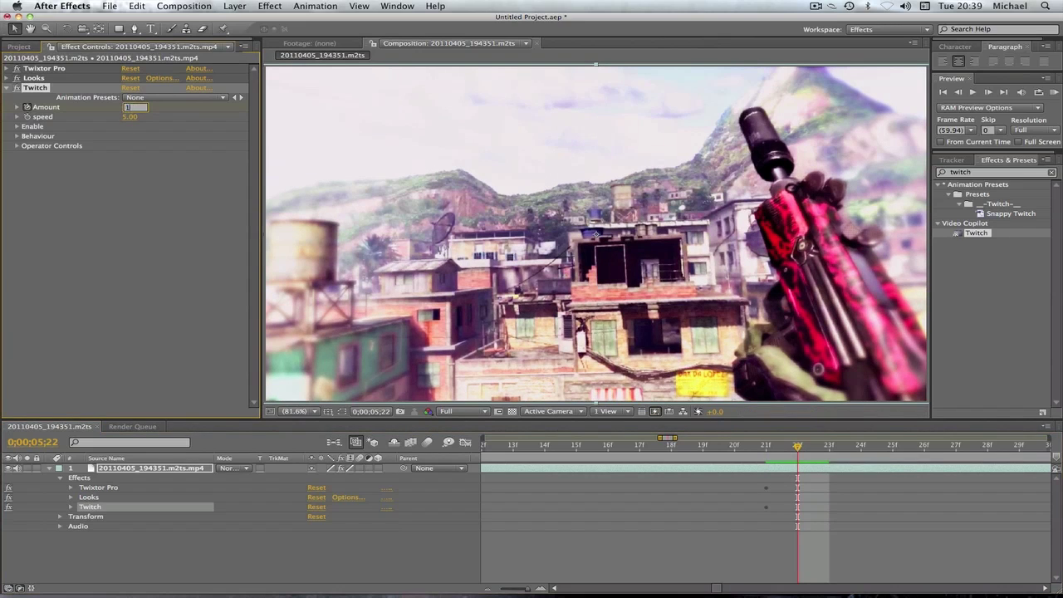
key("Return")
Move to 0;00;06;04 and keyframe Twitch Amount back to 0.
left_click_drag(529, 589, 523, 590)
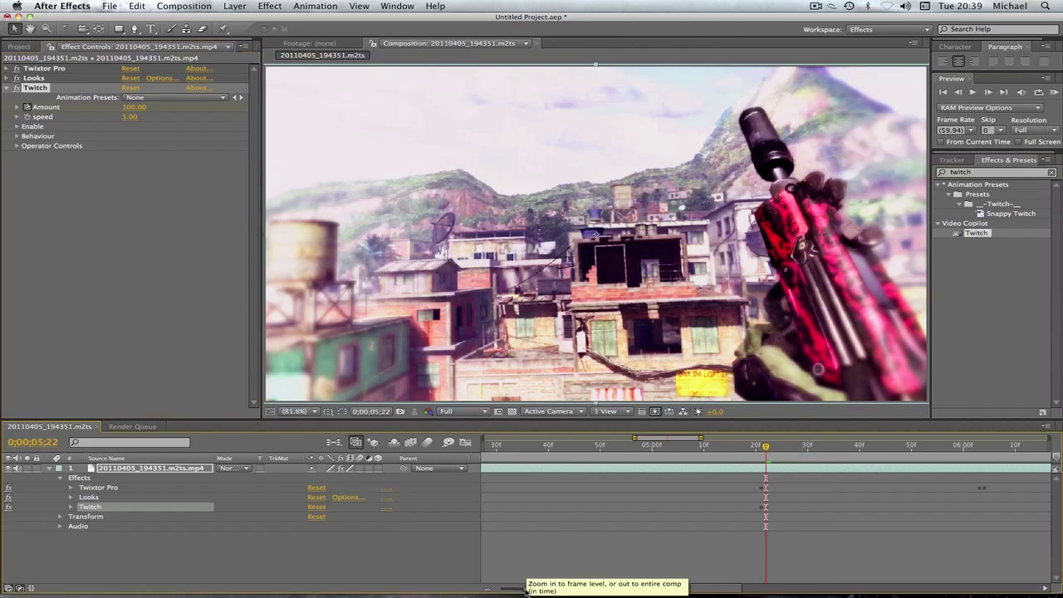
left_click(808, 446)
left_click_drag(808, 446, 979, 446)
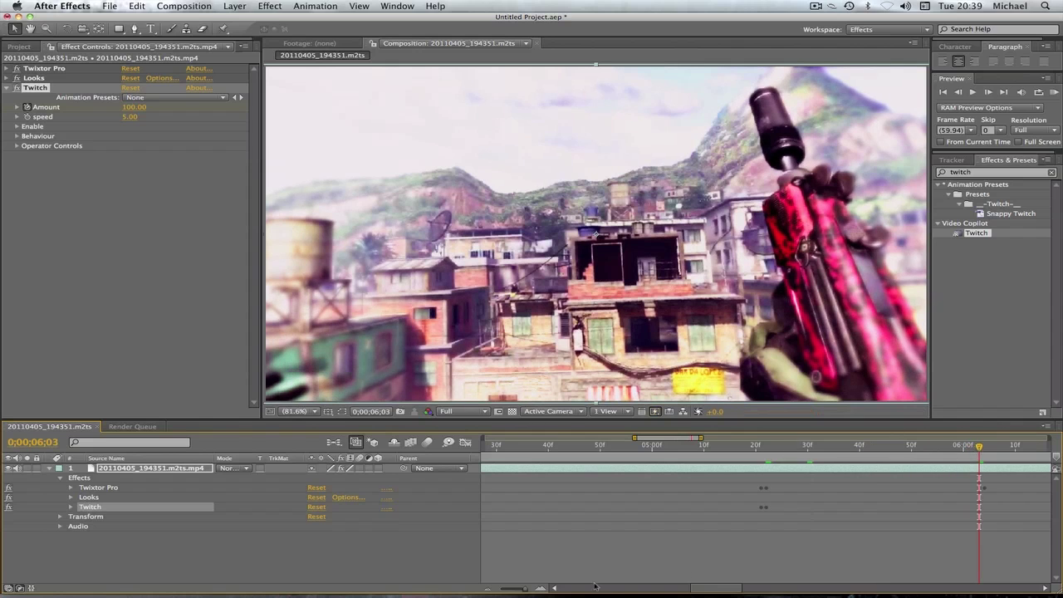
left_click(535, 588)
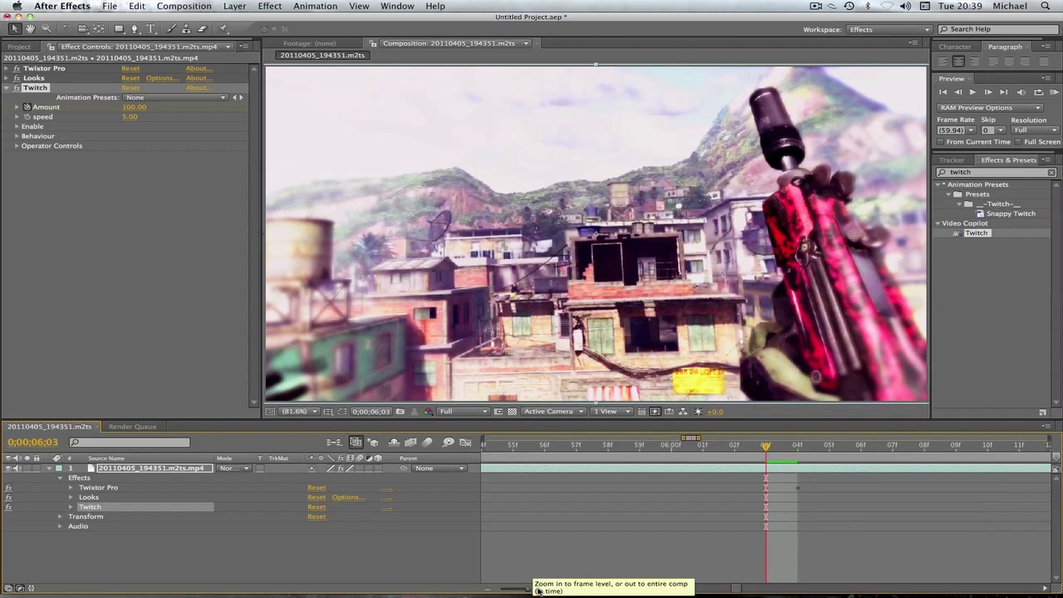
left_click(70, 507)
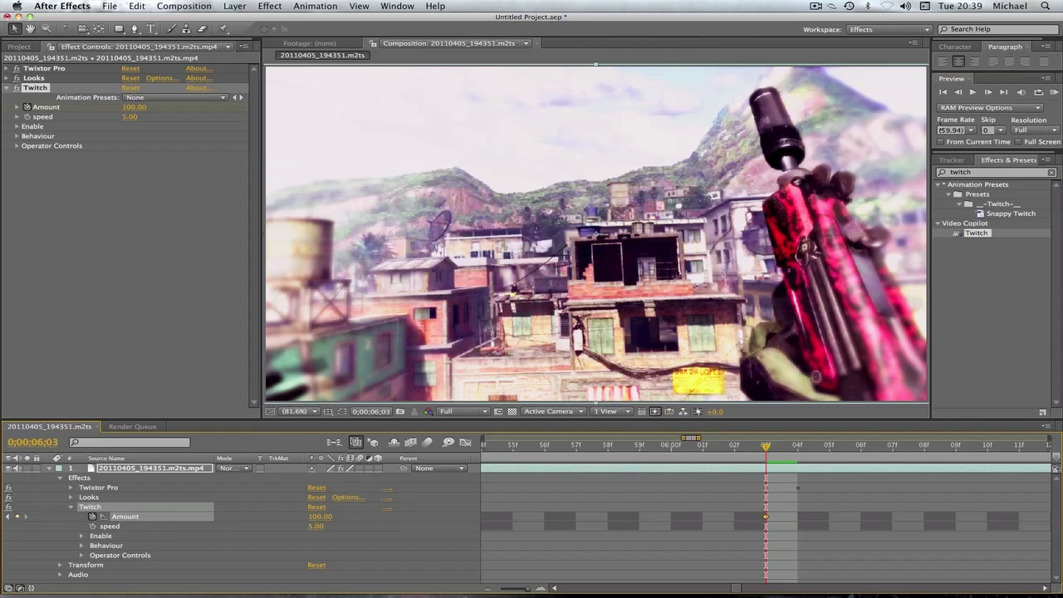
left_click(987, 92)
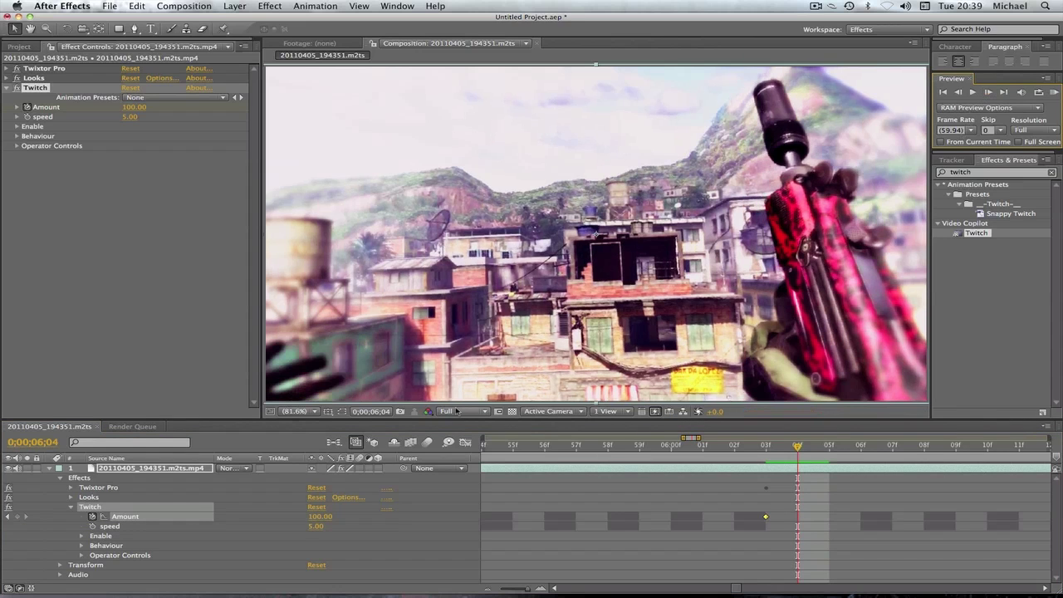
left_click(320, 517)
key("Return")
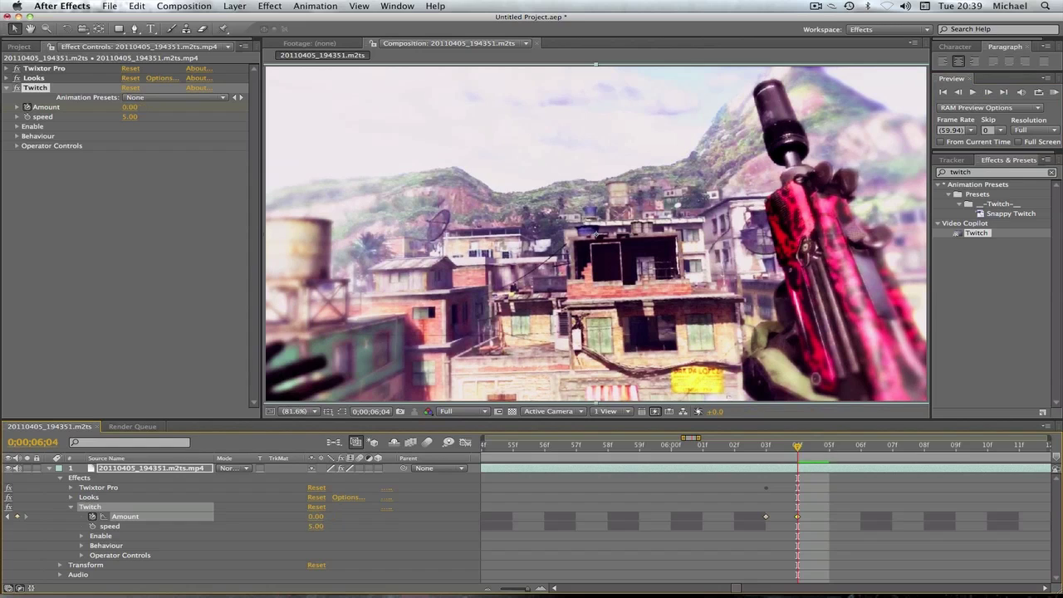
Turn on the Scale and Time twitches in the Twitch effect's Enable options.
left_click(71, 507)
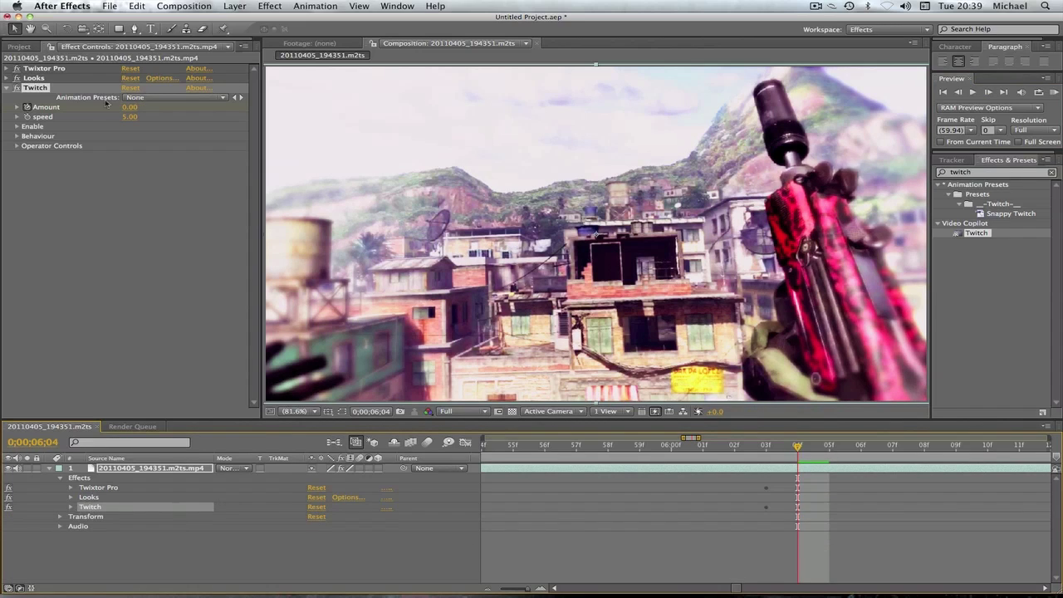
left_click(17, 126)
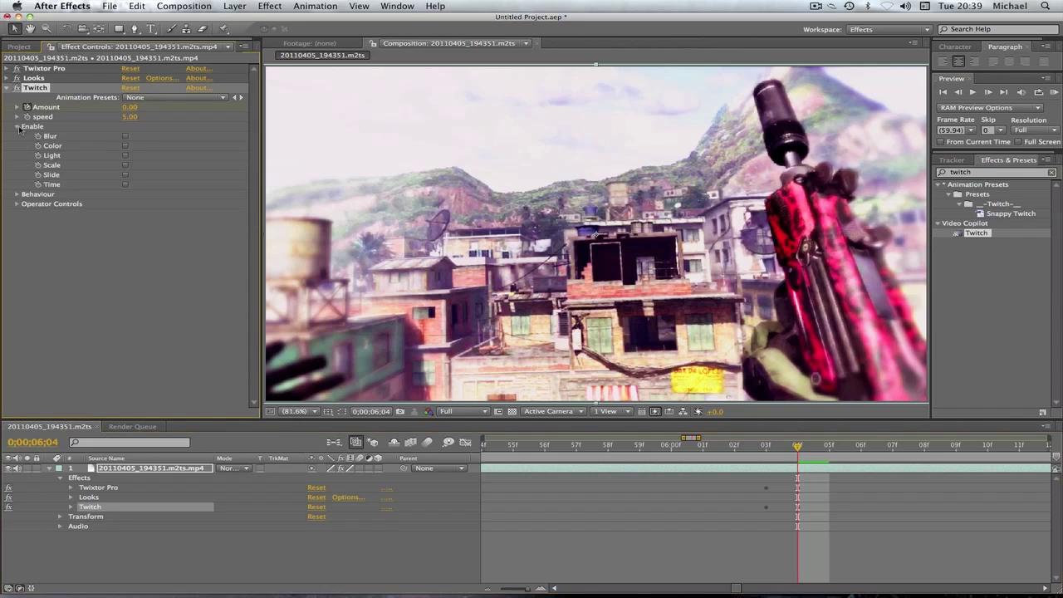
left_click(126, 166)
left_click(126, 184)
Zoom the timeline out and scrub from 5;17 through the twitched frames to preview.
left_click_drag(523, 590, 511, 590)
left_click(649, 453)
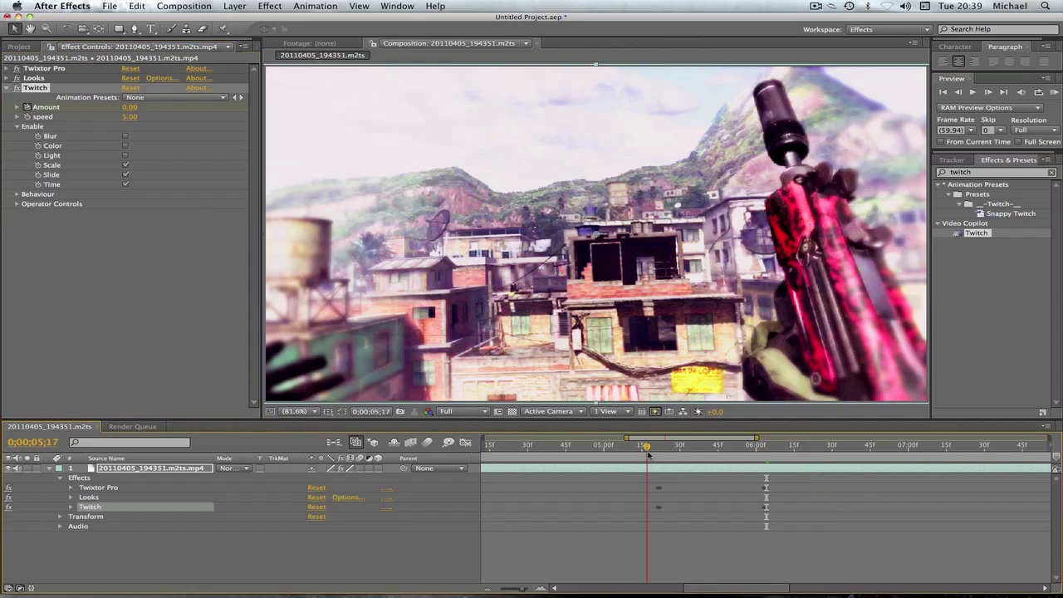
mouse_move(648, 454)
left_mouse_down()
mouse_move(734, 451)
mouse_move(670, 450)
left_mouse_up()
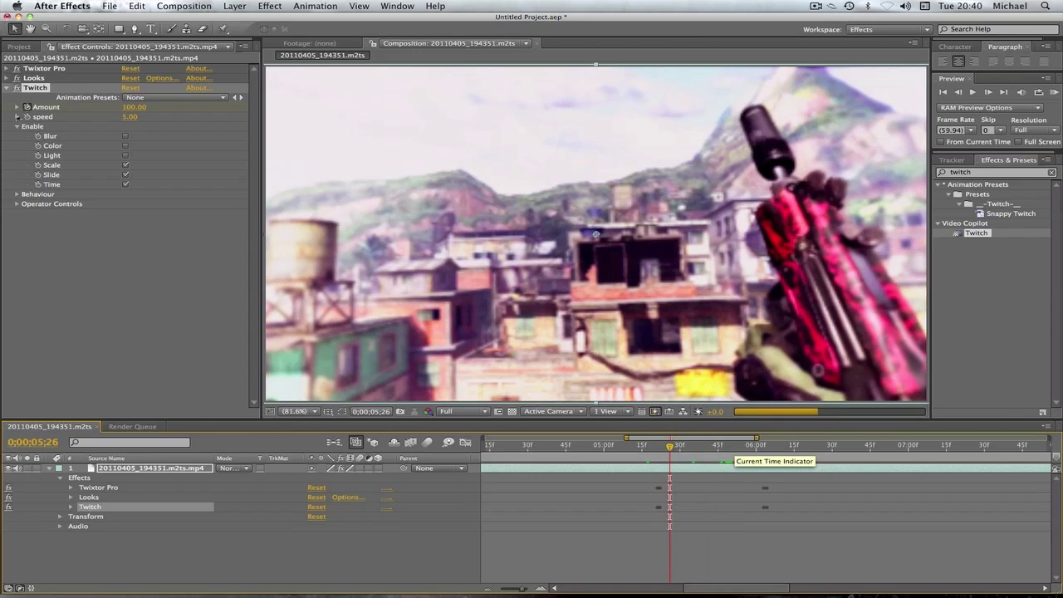
Apply Twitch's Bad Distortion animation preset, accept the warning, and scrub back to review it.
left_click(17, 127)
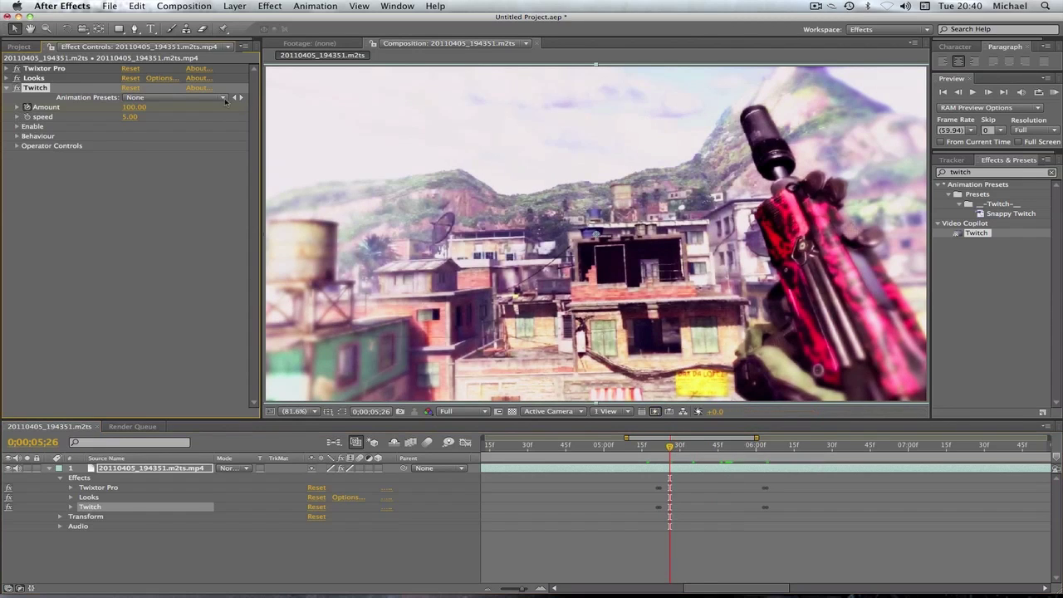
left_click(225, 99)
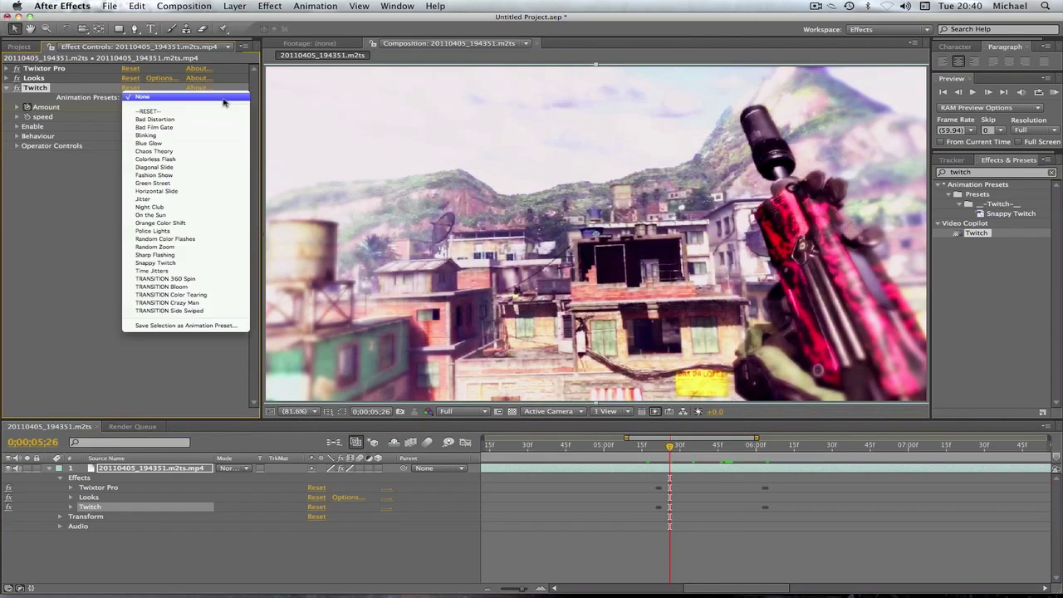
left_click(174, 120)
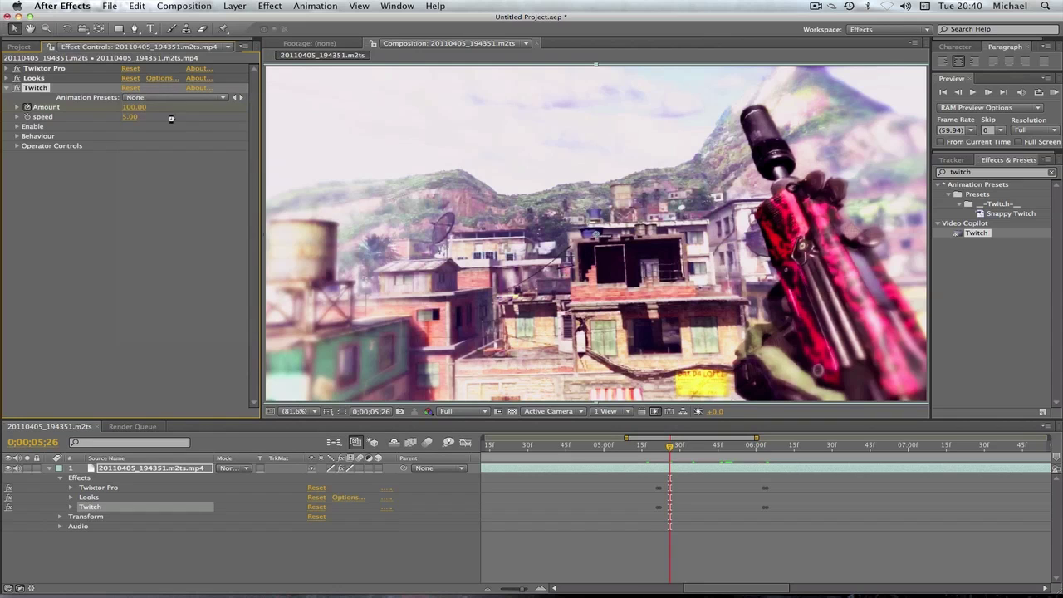
left_click(644, 196)
left_click_drag(670, 447, 582, 455)
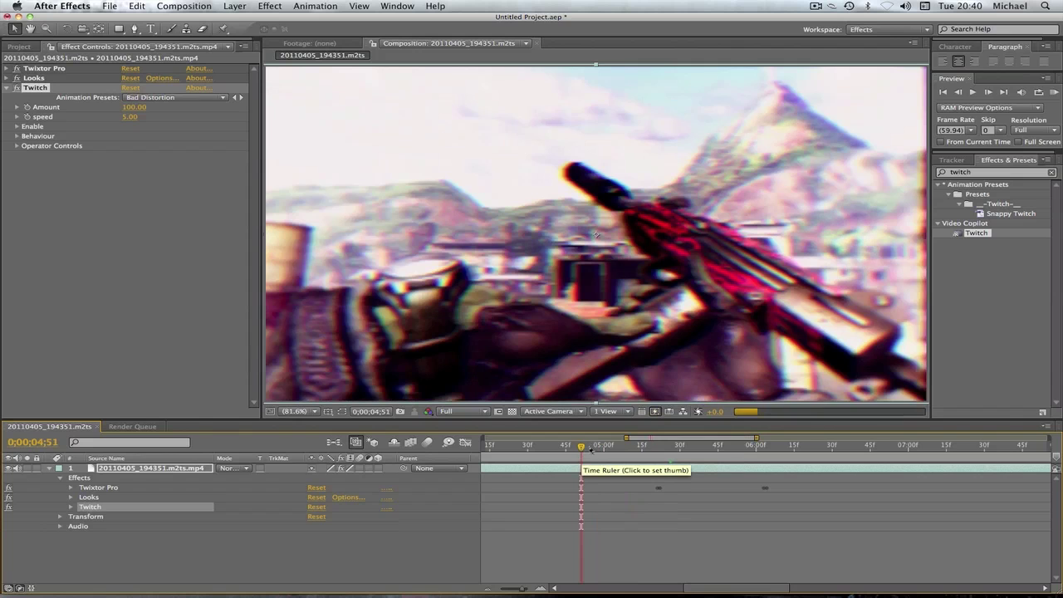
left_click(661, 448)
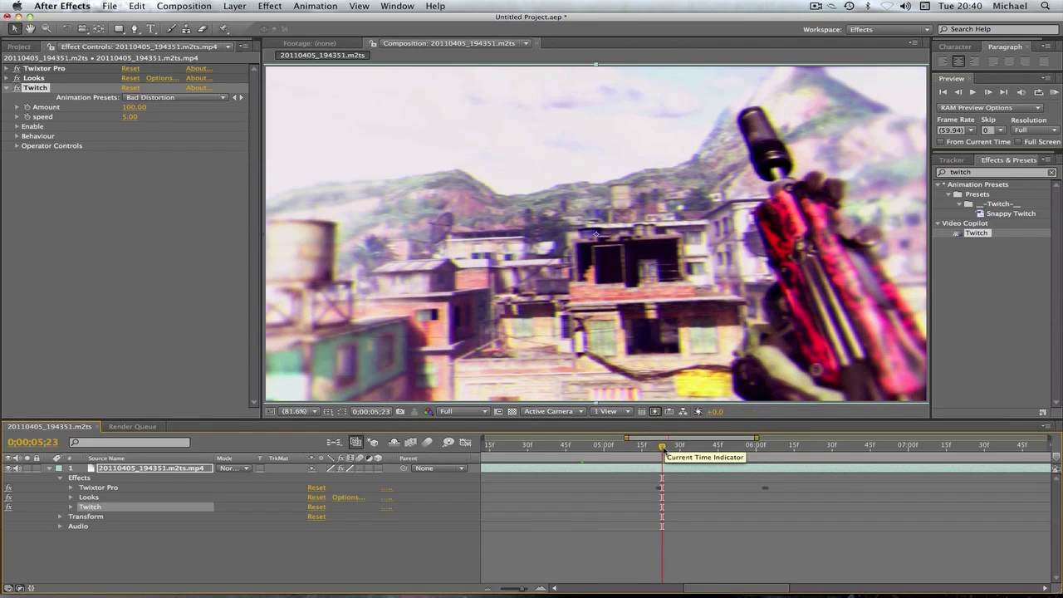
left_click_drag(663, 450, 677, 449)
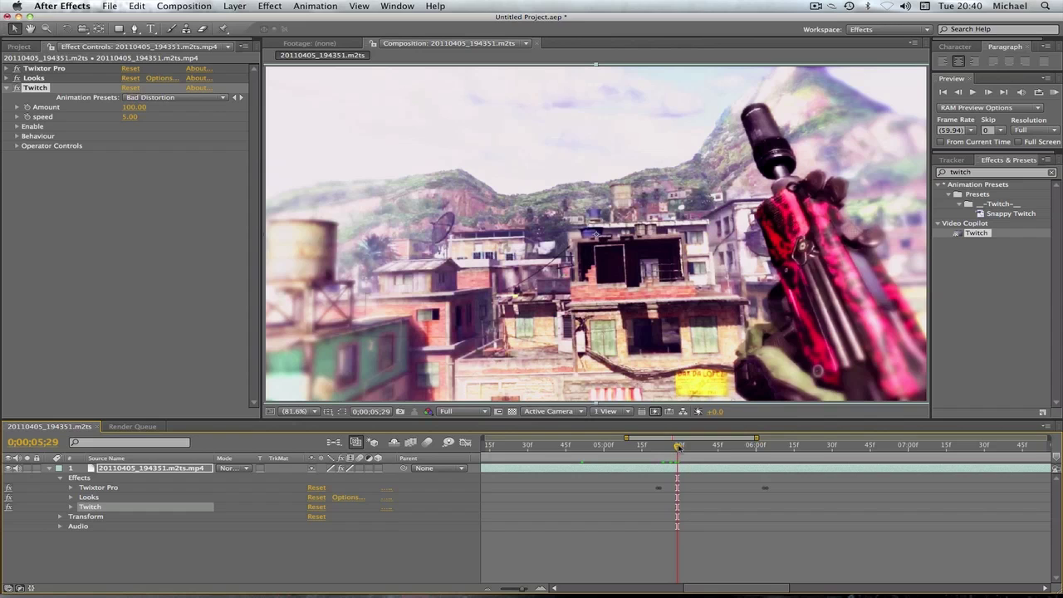
left_click_drag(679, 448, 710, 449)
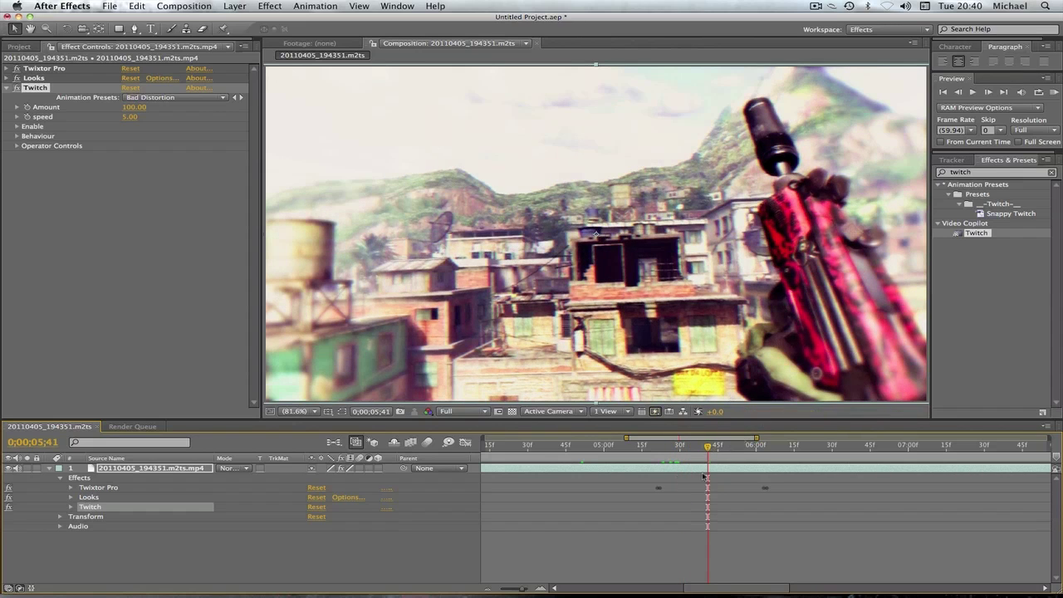
left_click(714, 448)
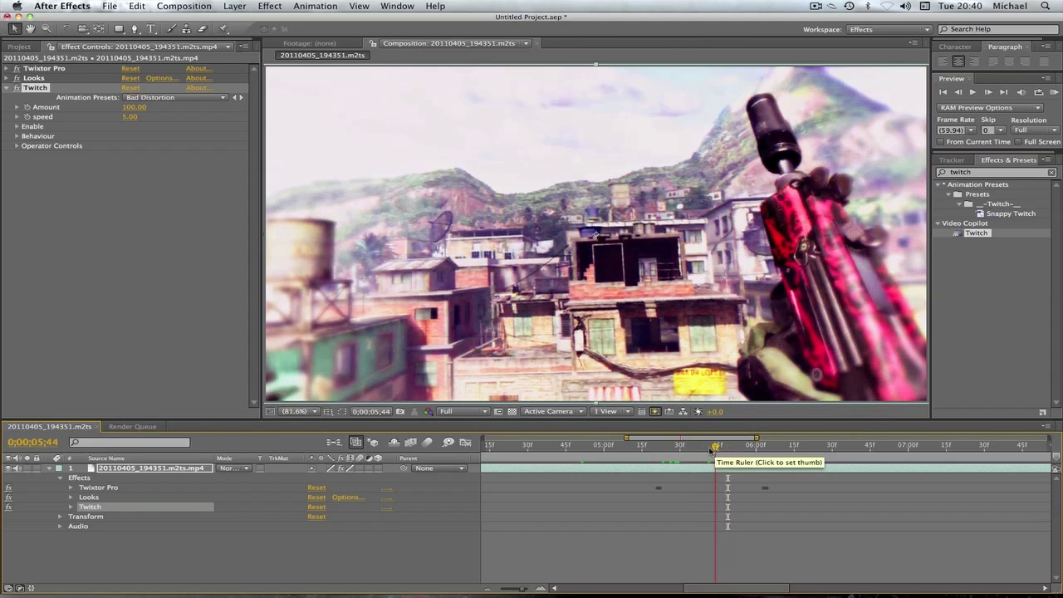
left_click(705, 449)
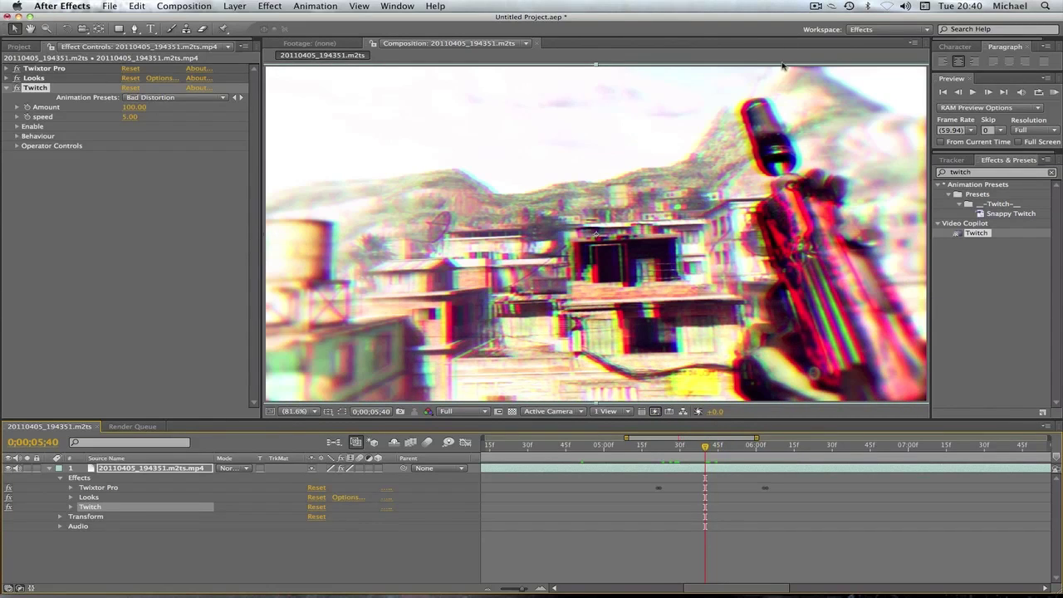
Stop the ScreenFlow recording from its menu-bar icon.
left_click(817, 6)
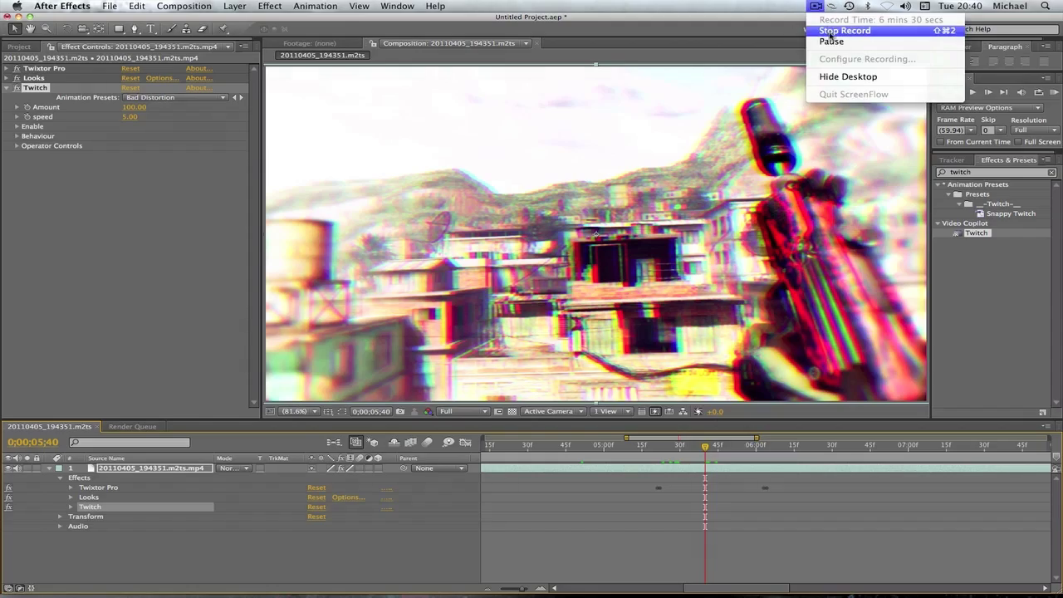